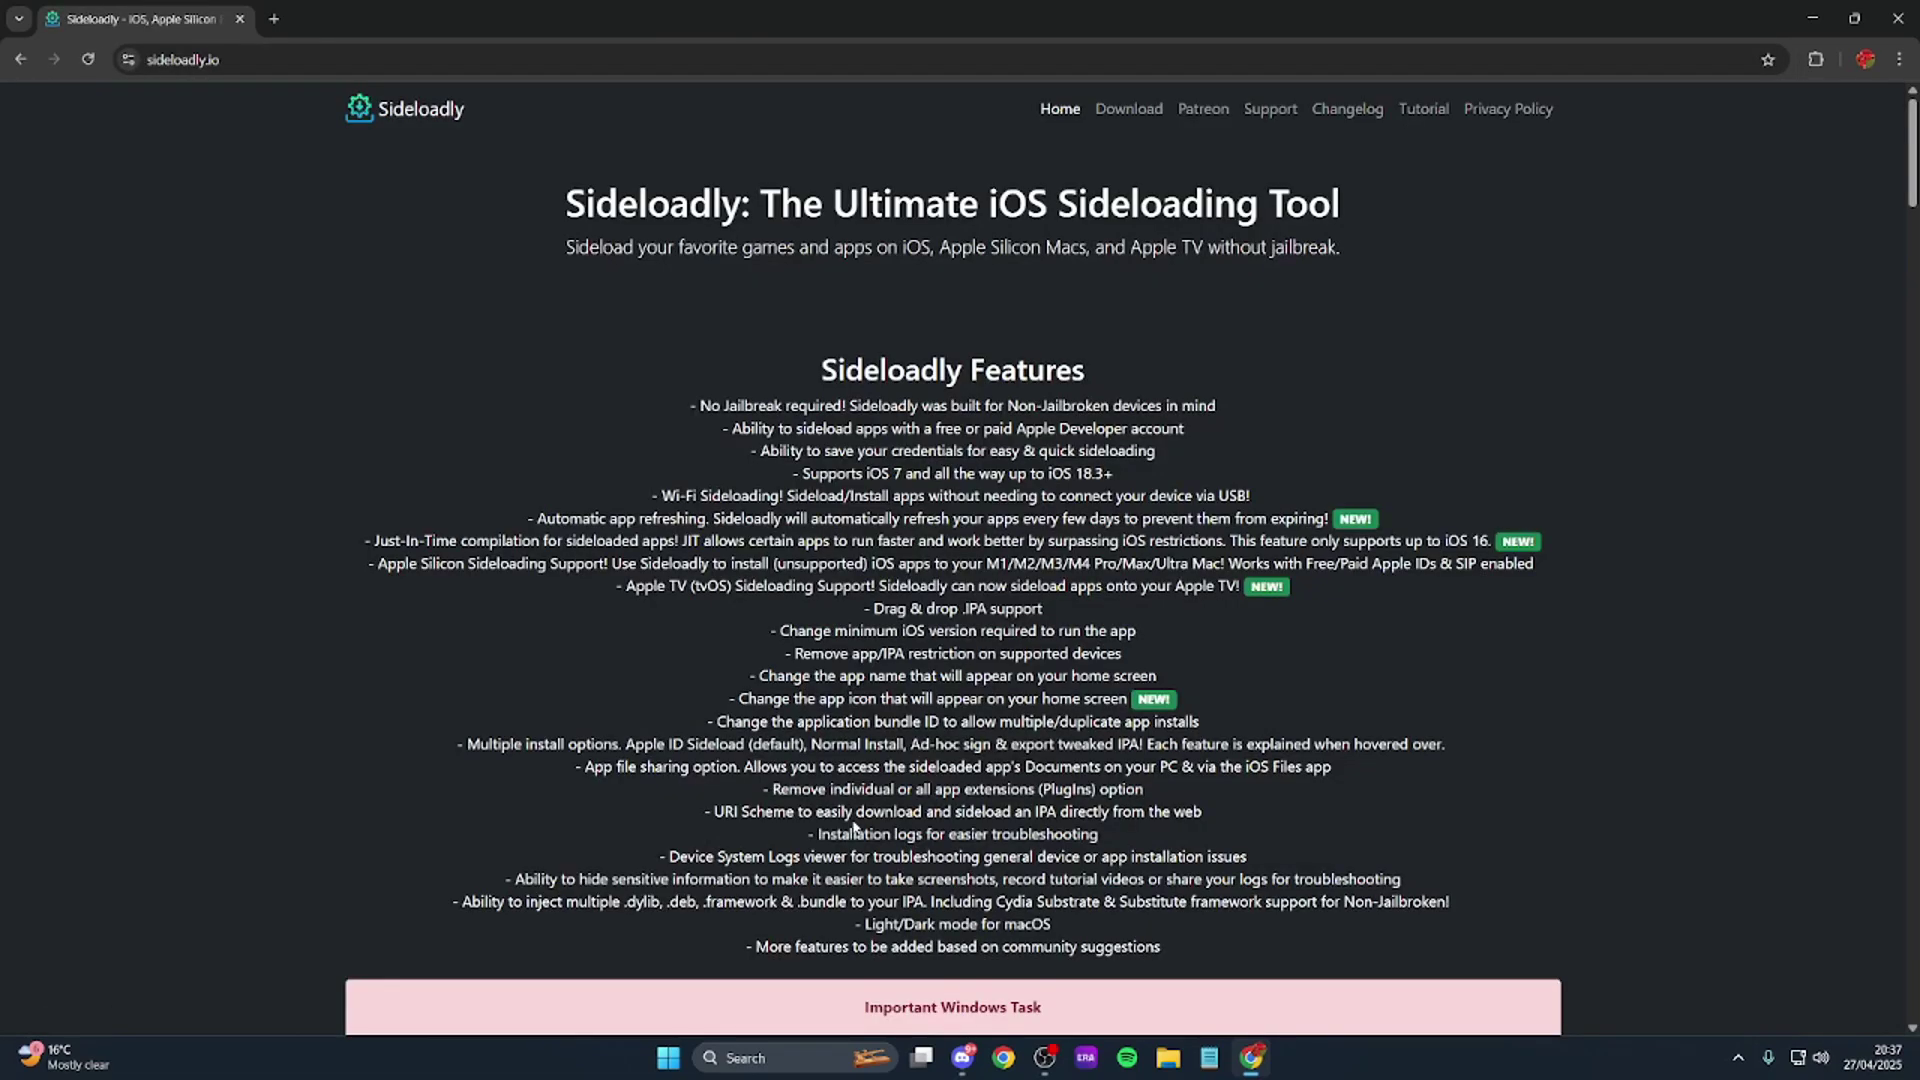
scroll(854, 826, "down", 1)
scroll(841, 817, "down", 1)
scroll(825, 811, "down", 1)
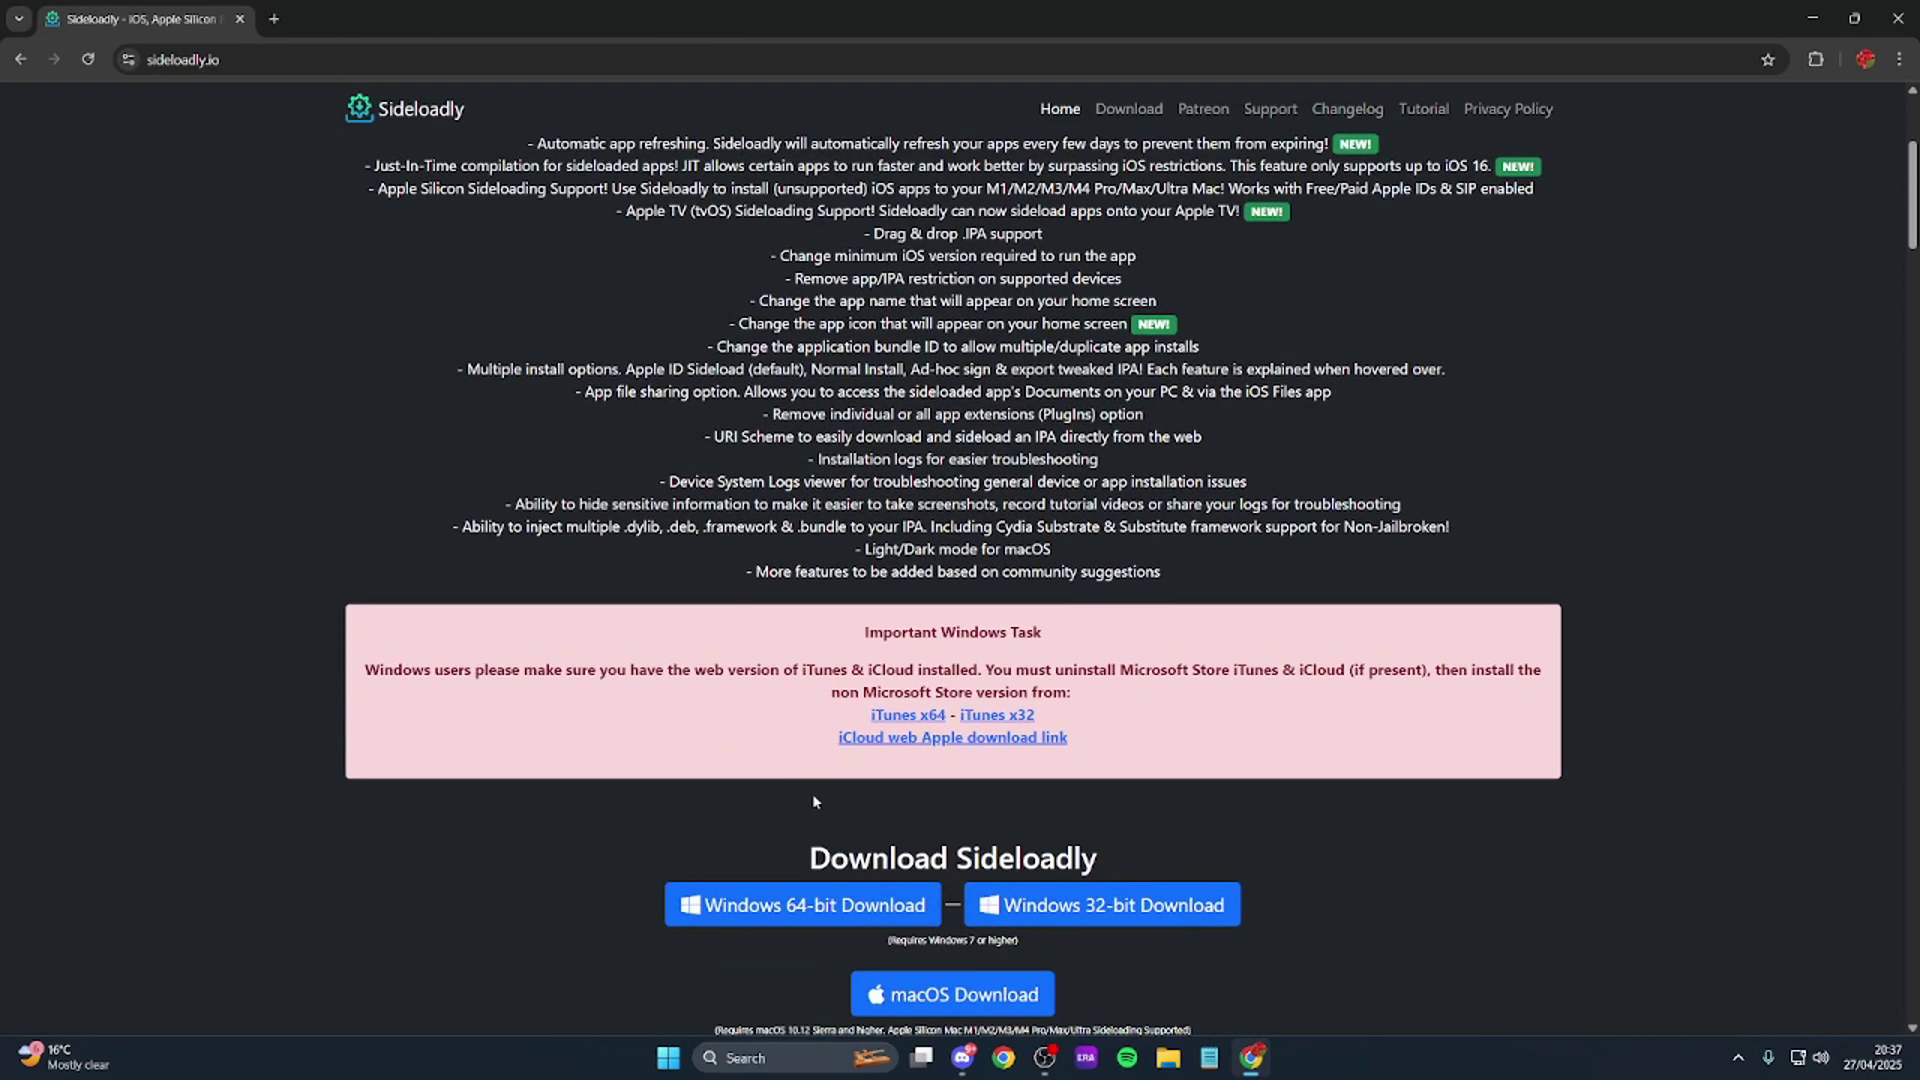
scroll(814, 802, "down", 1)
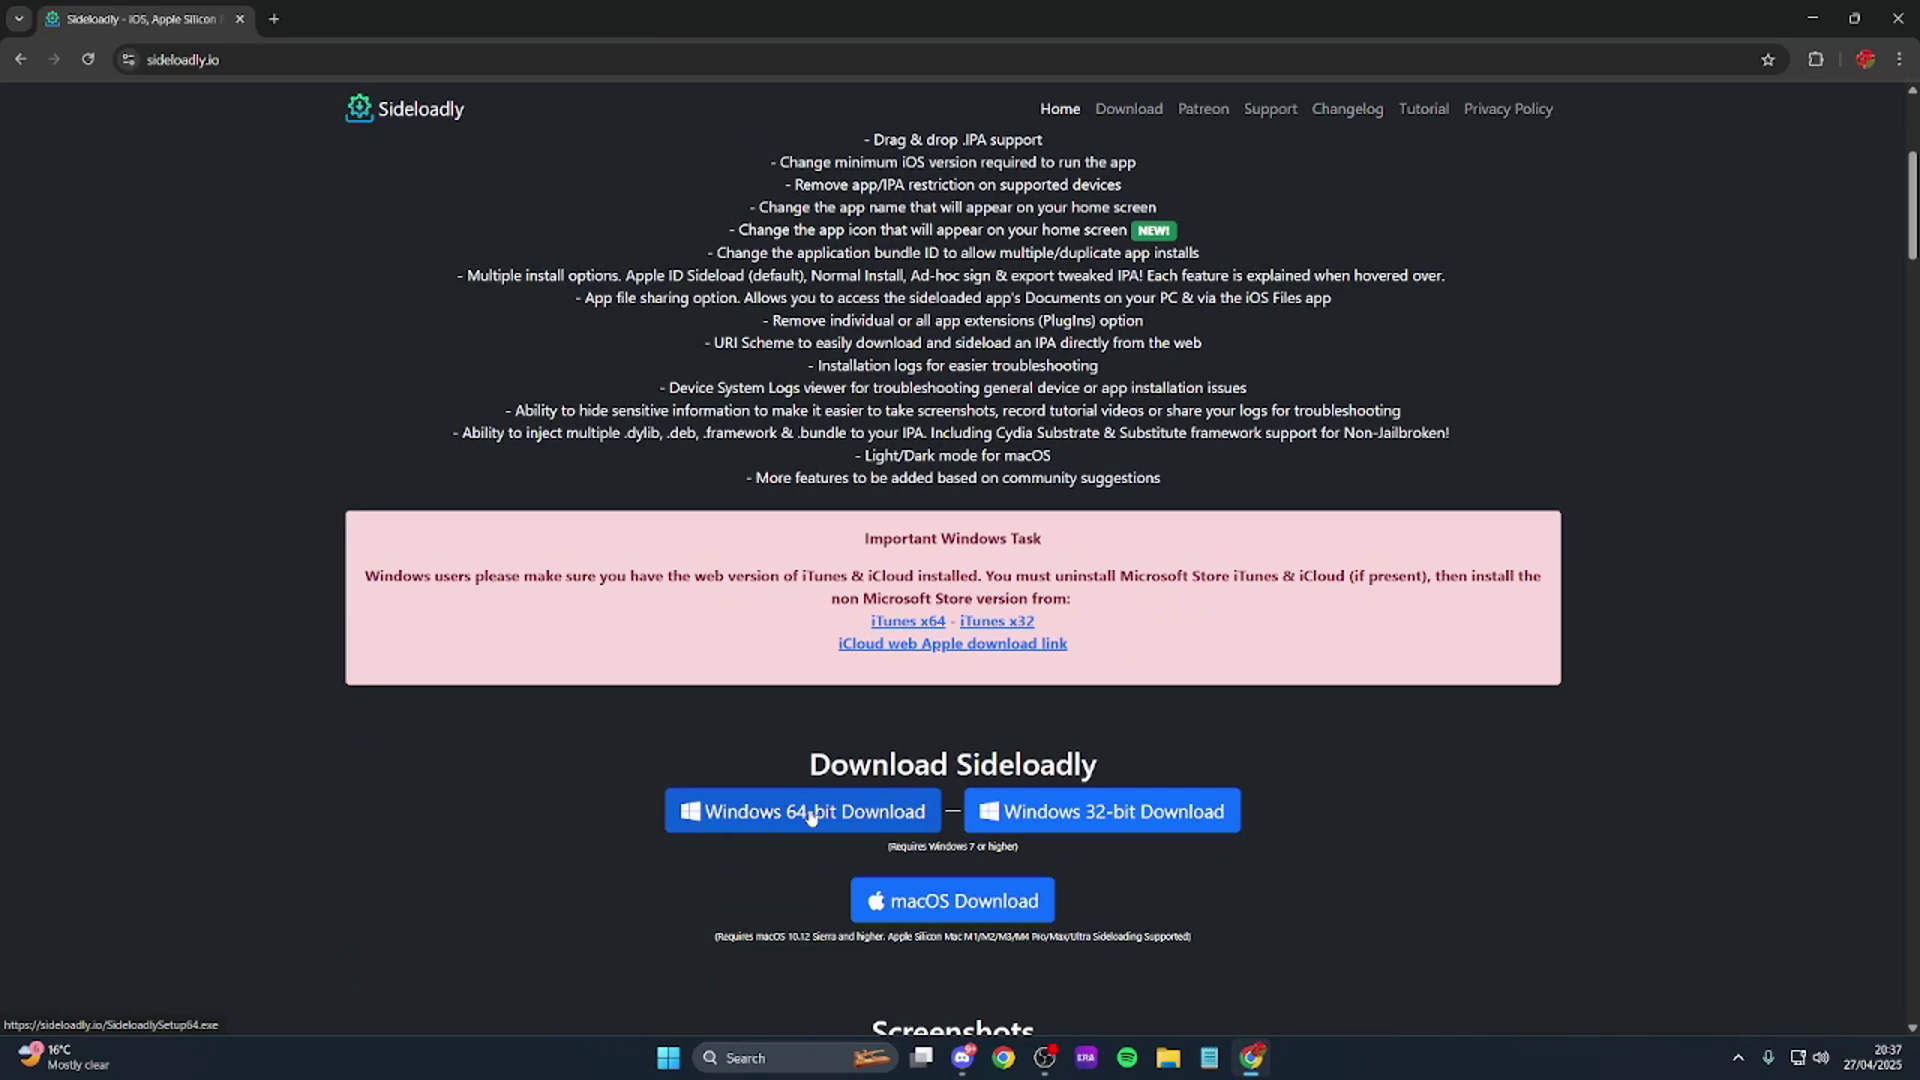
Download the Sideloadly Windows 64-bit installer and the web version of iCloud
left_click(812, 817)
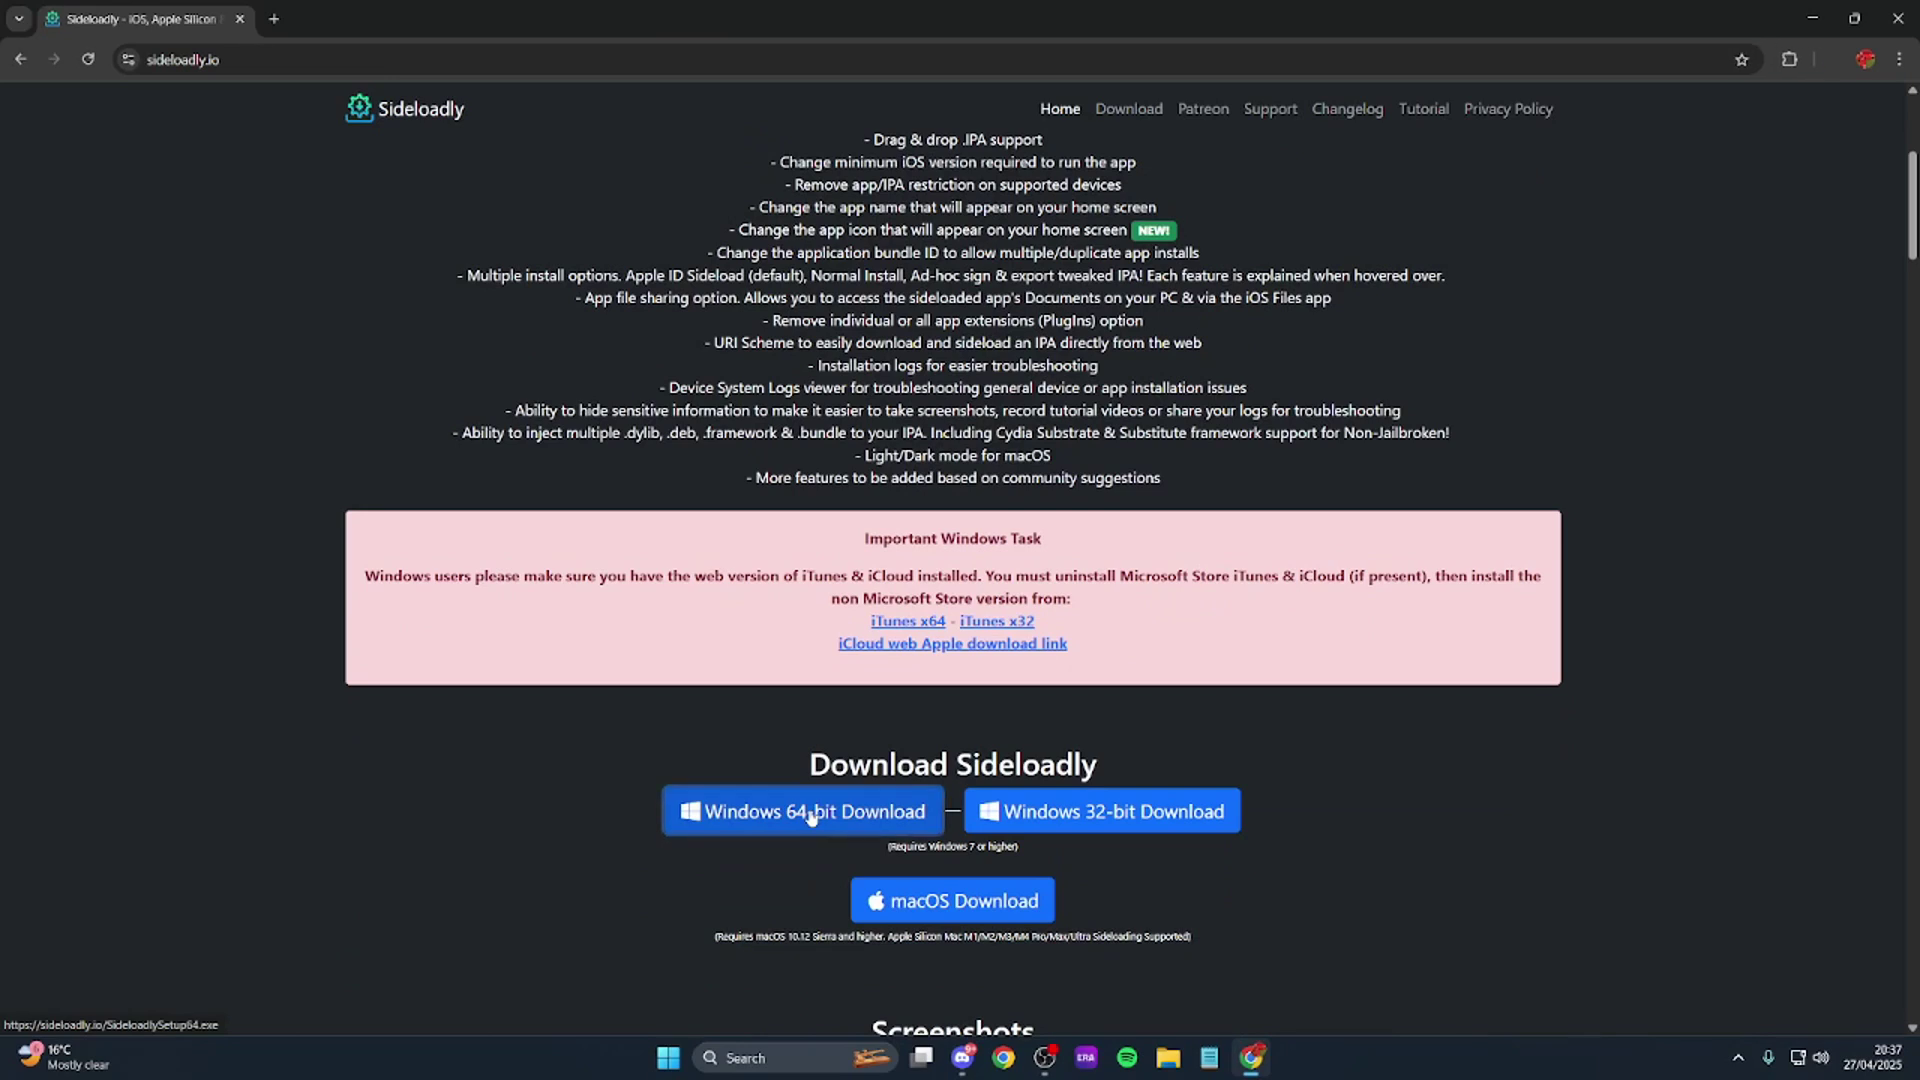
left_click(910, 642)
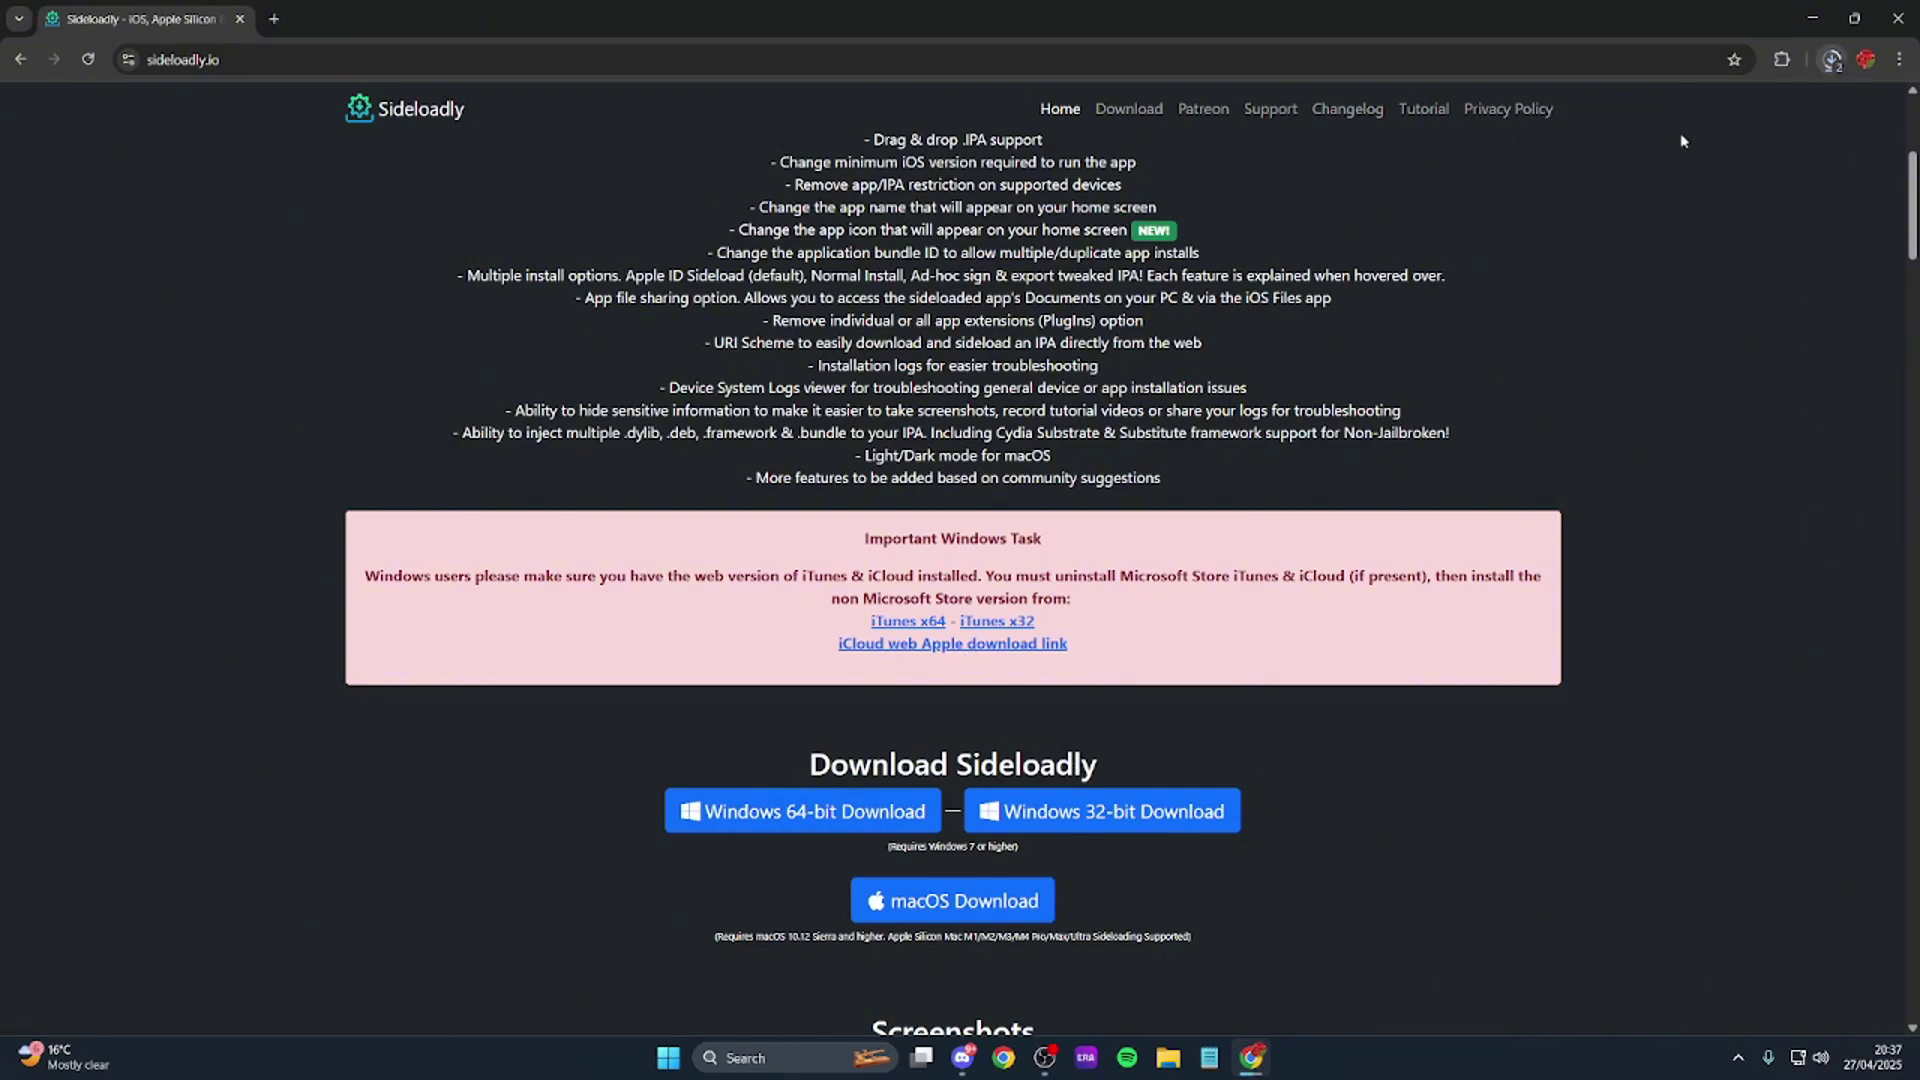
Download the recommended iOS (PC Sideloading) ProjectEra IPA from #download into the Downloads folder
key("alt+Tab")
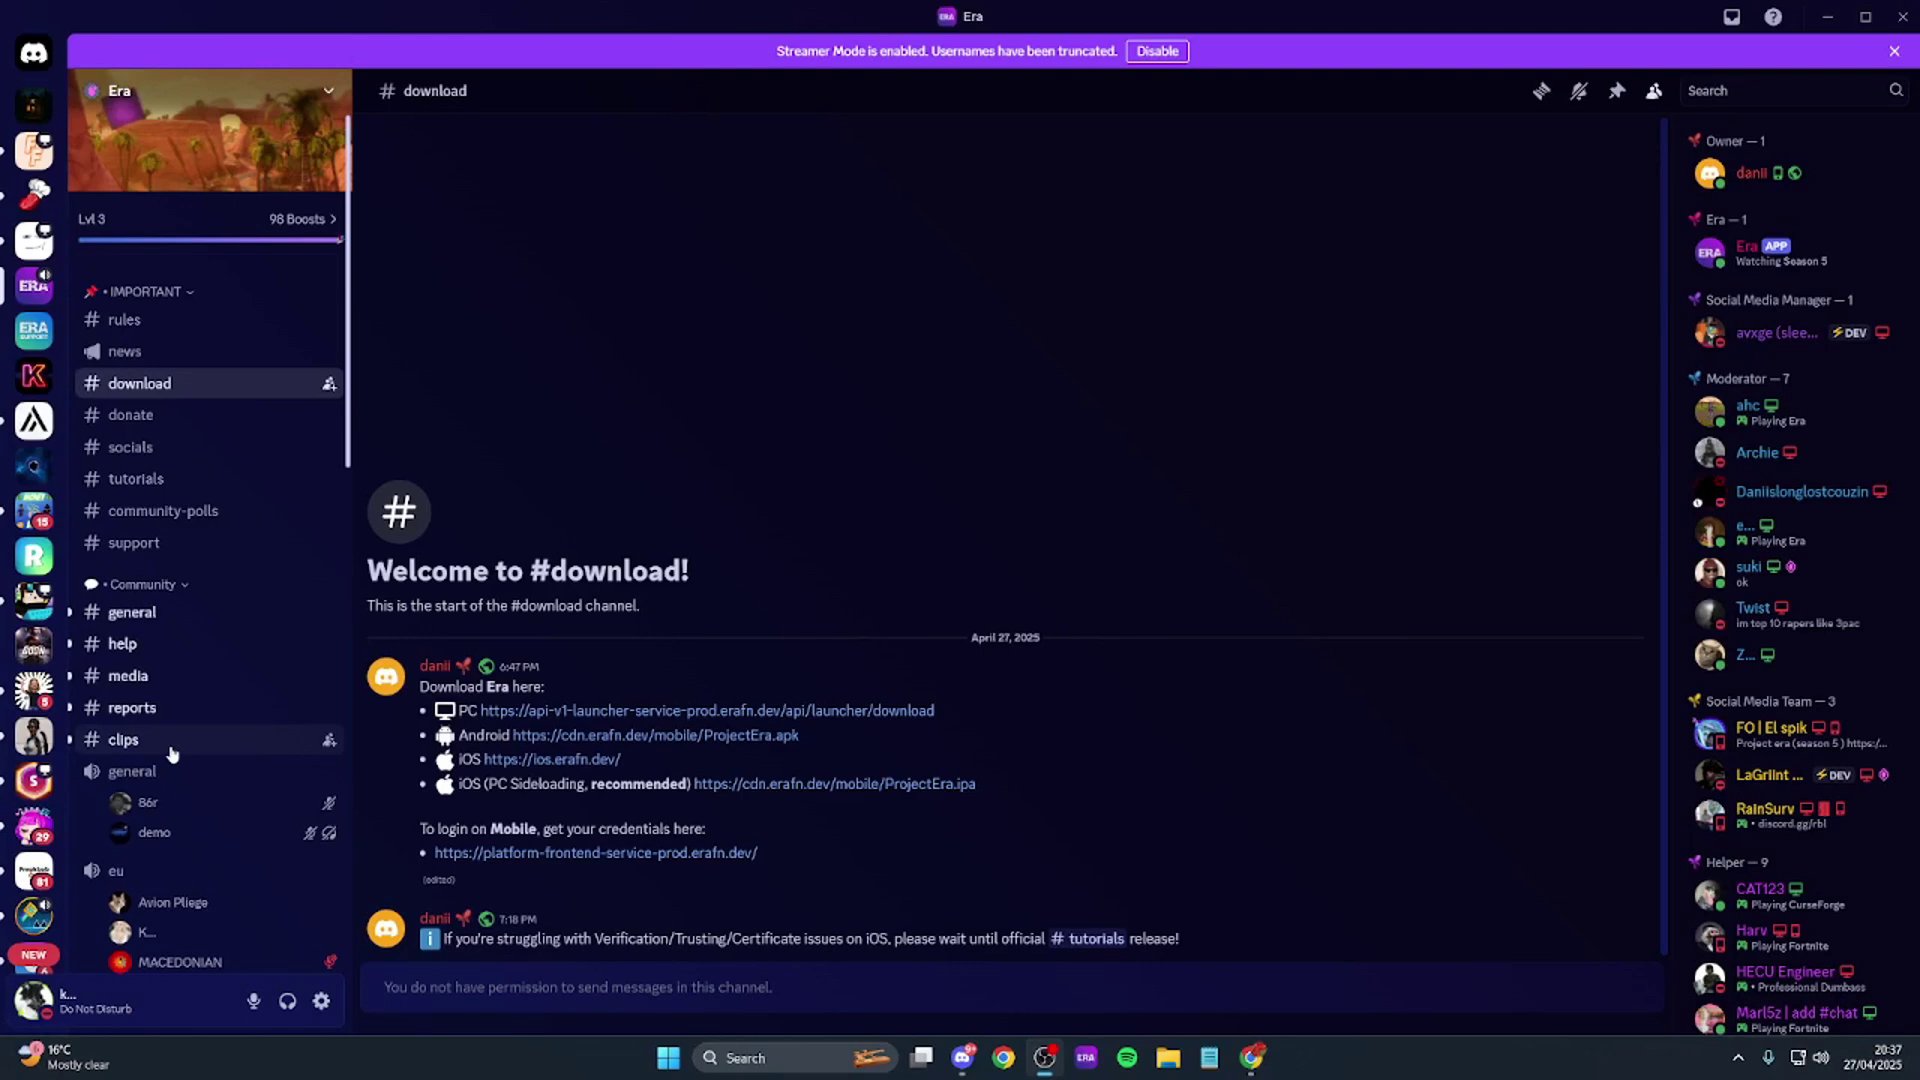
left_click(839, 785)
left_click(982, 596)
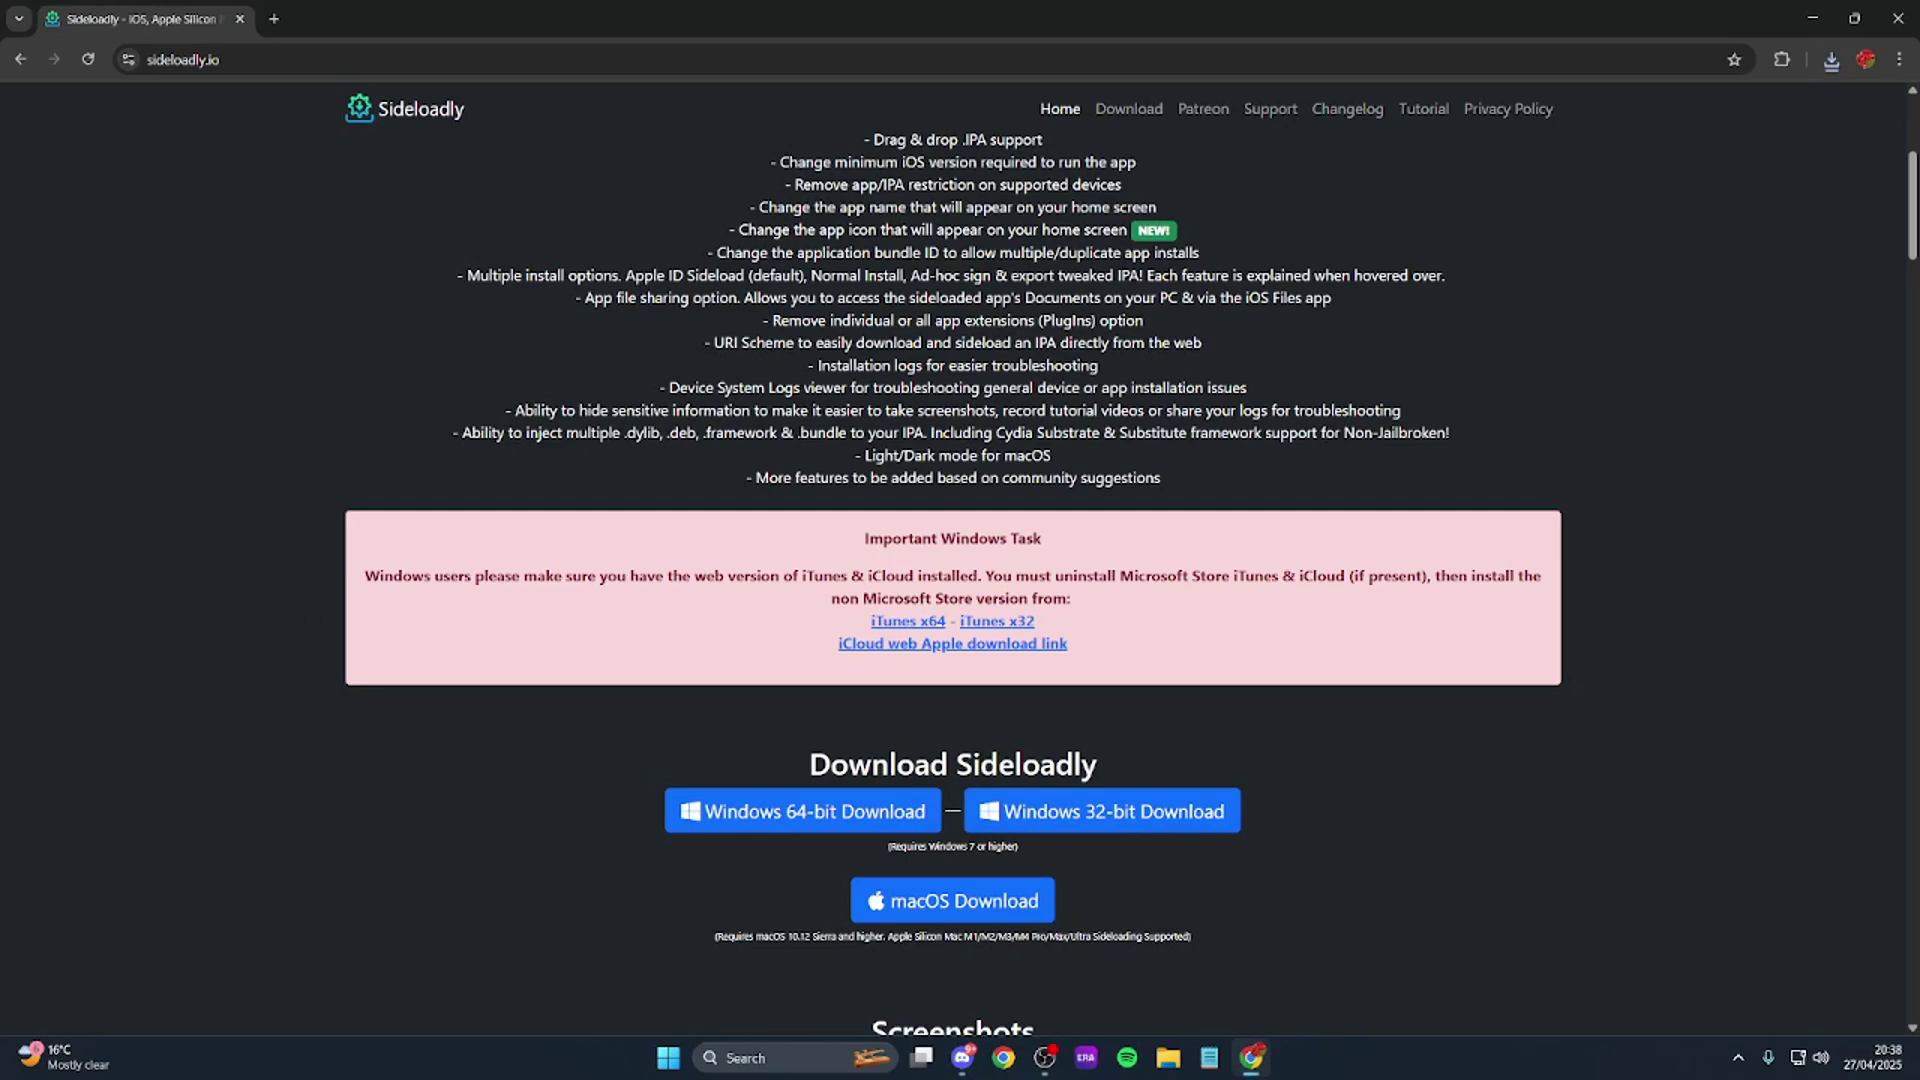
key("super+e")
Install iCloud and iTunes from the downloaded setup files, dismissing the restart prompt
left_click(457, 267)
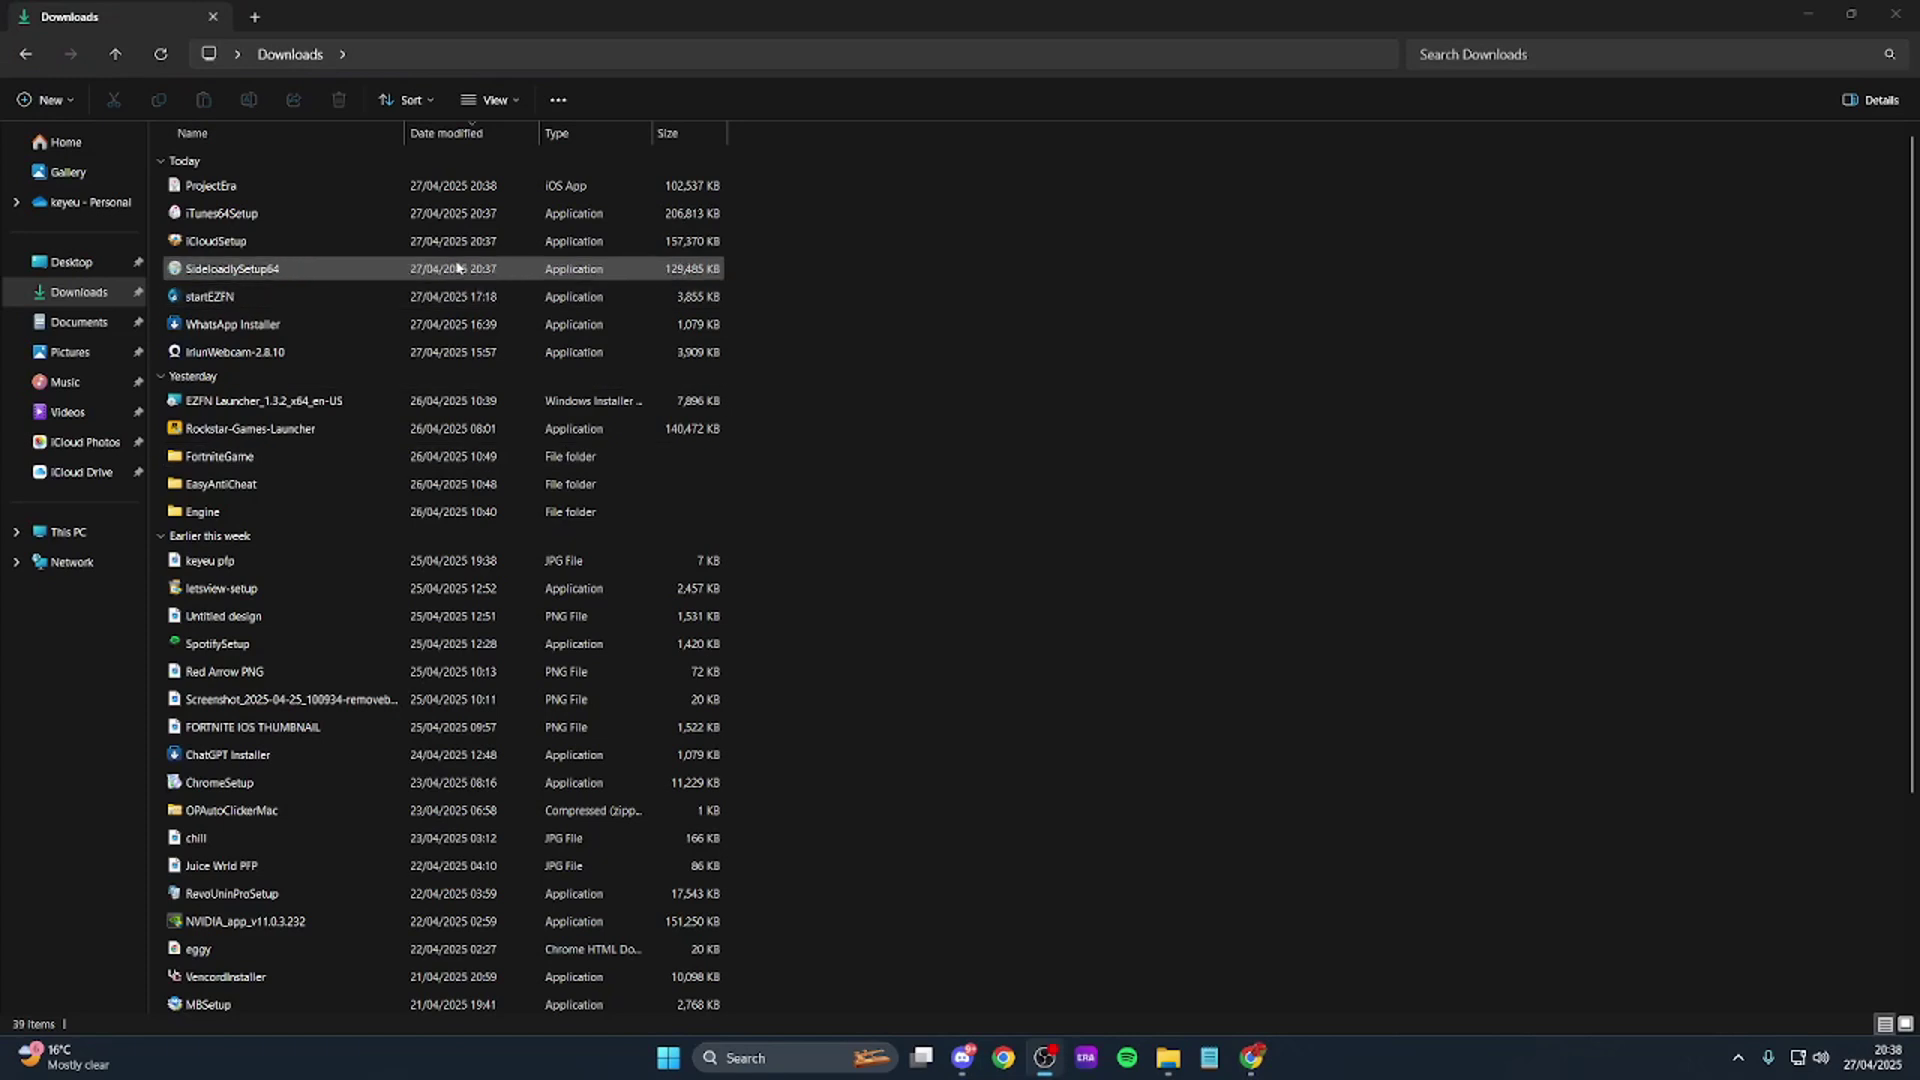
left_click(383, 240)
double_click(385, 242)
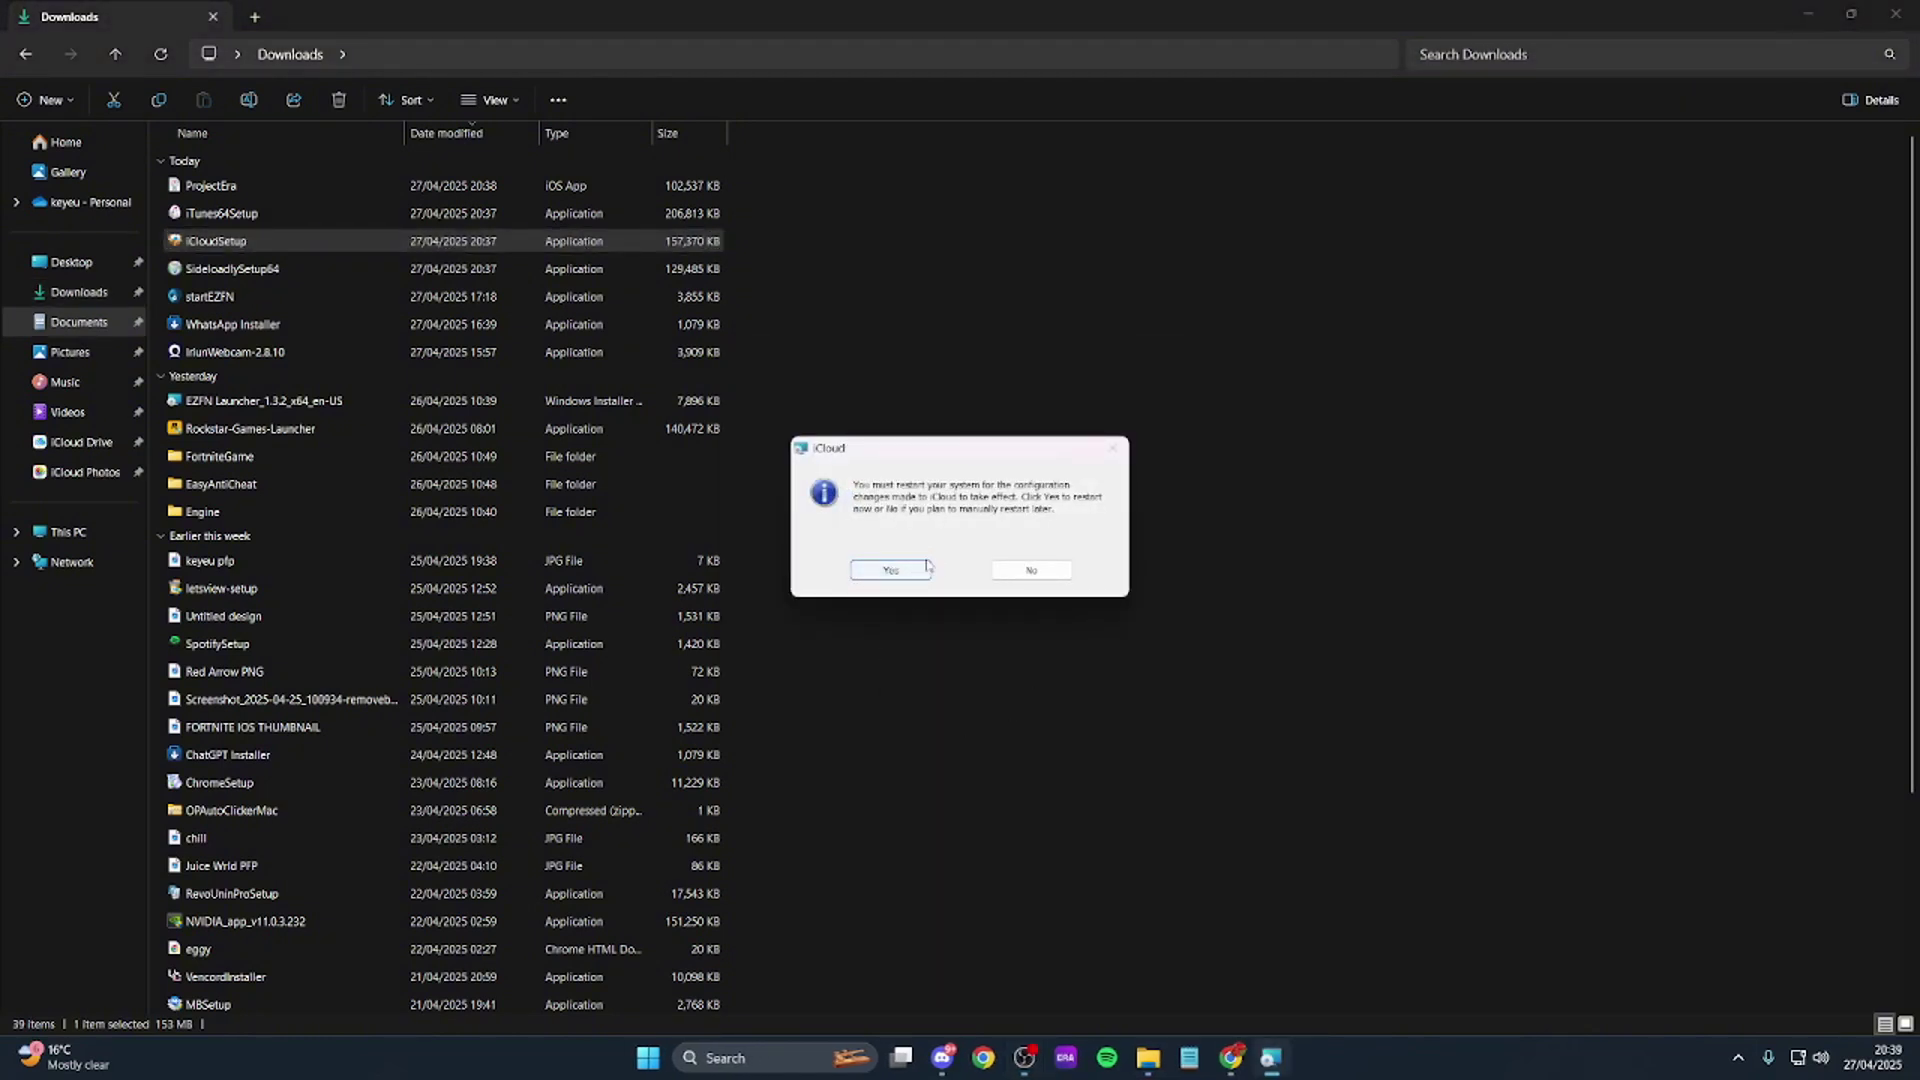
left_click(1031, 571)
key("Up")
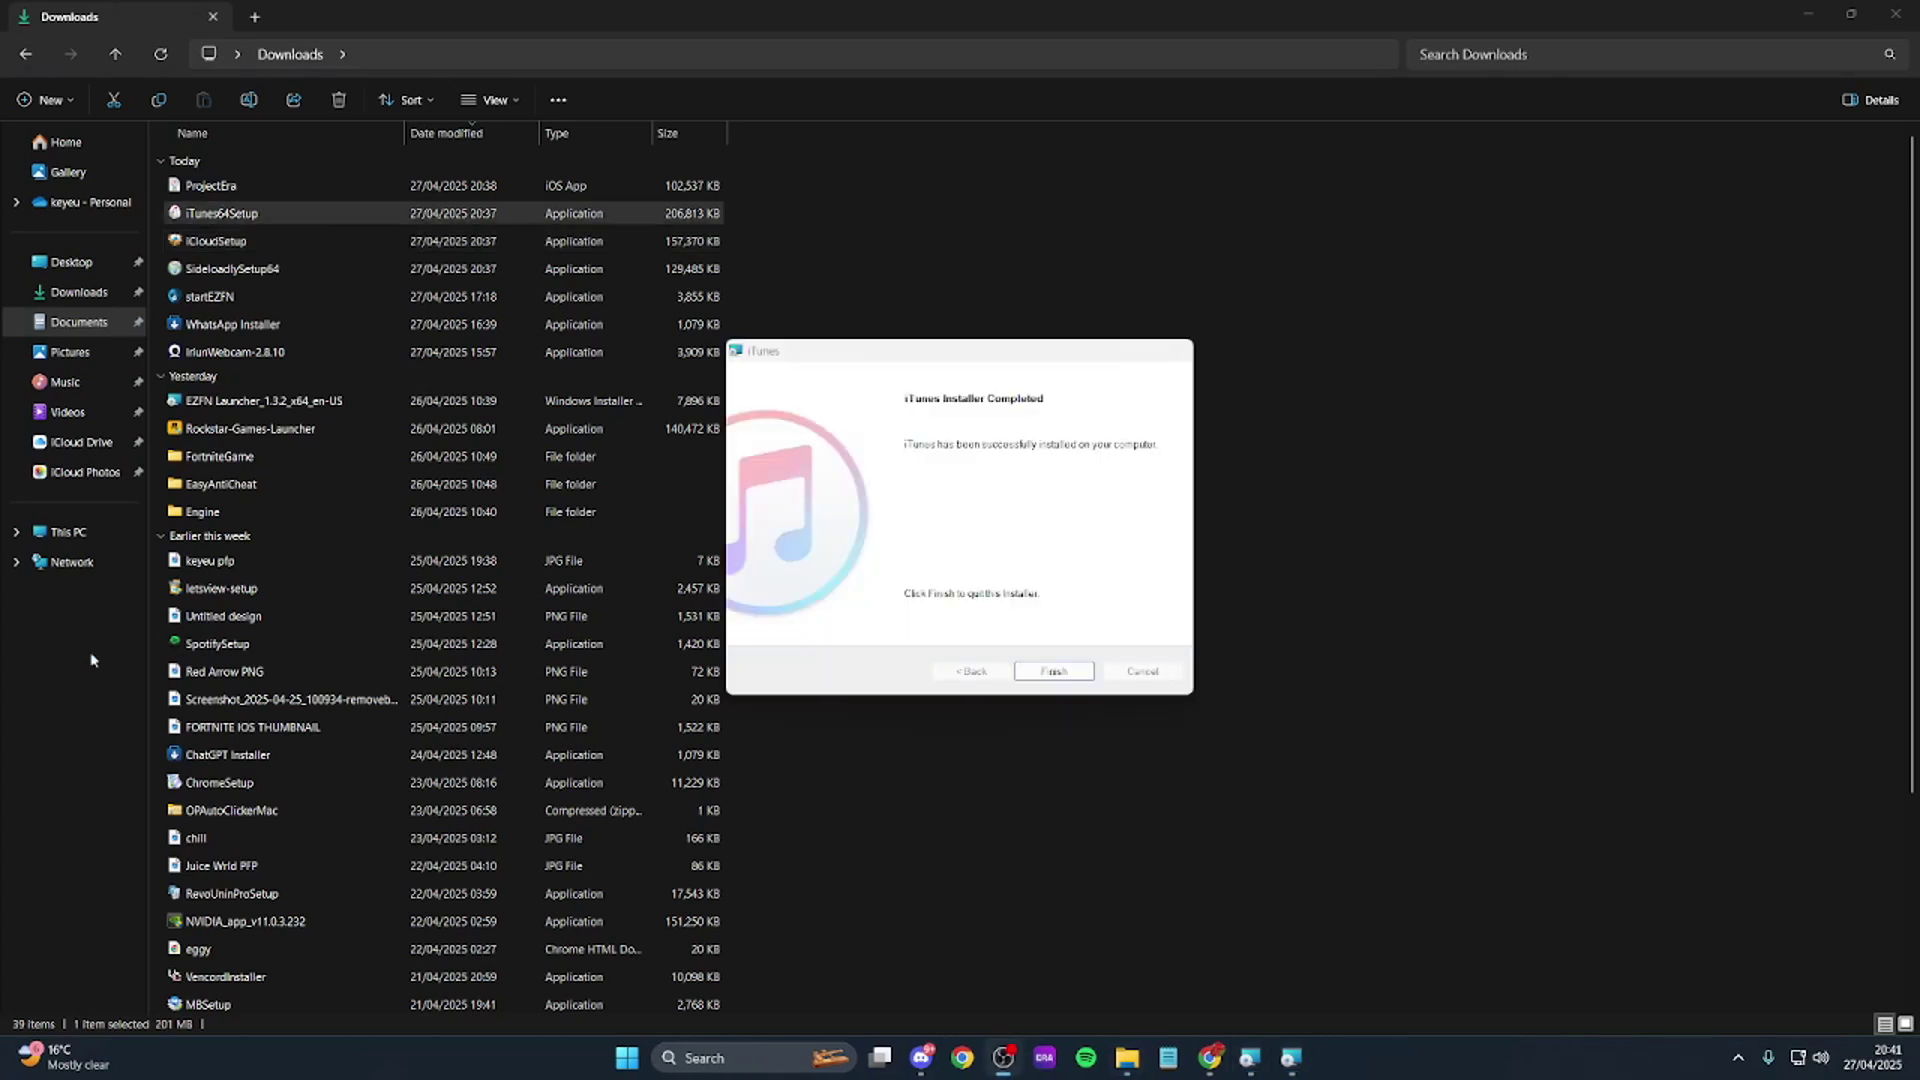
left_click(1054, 673)
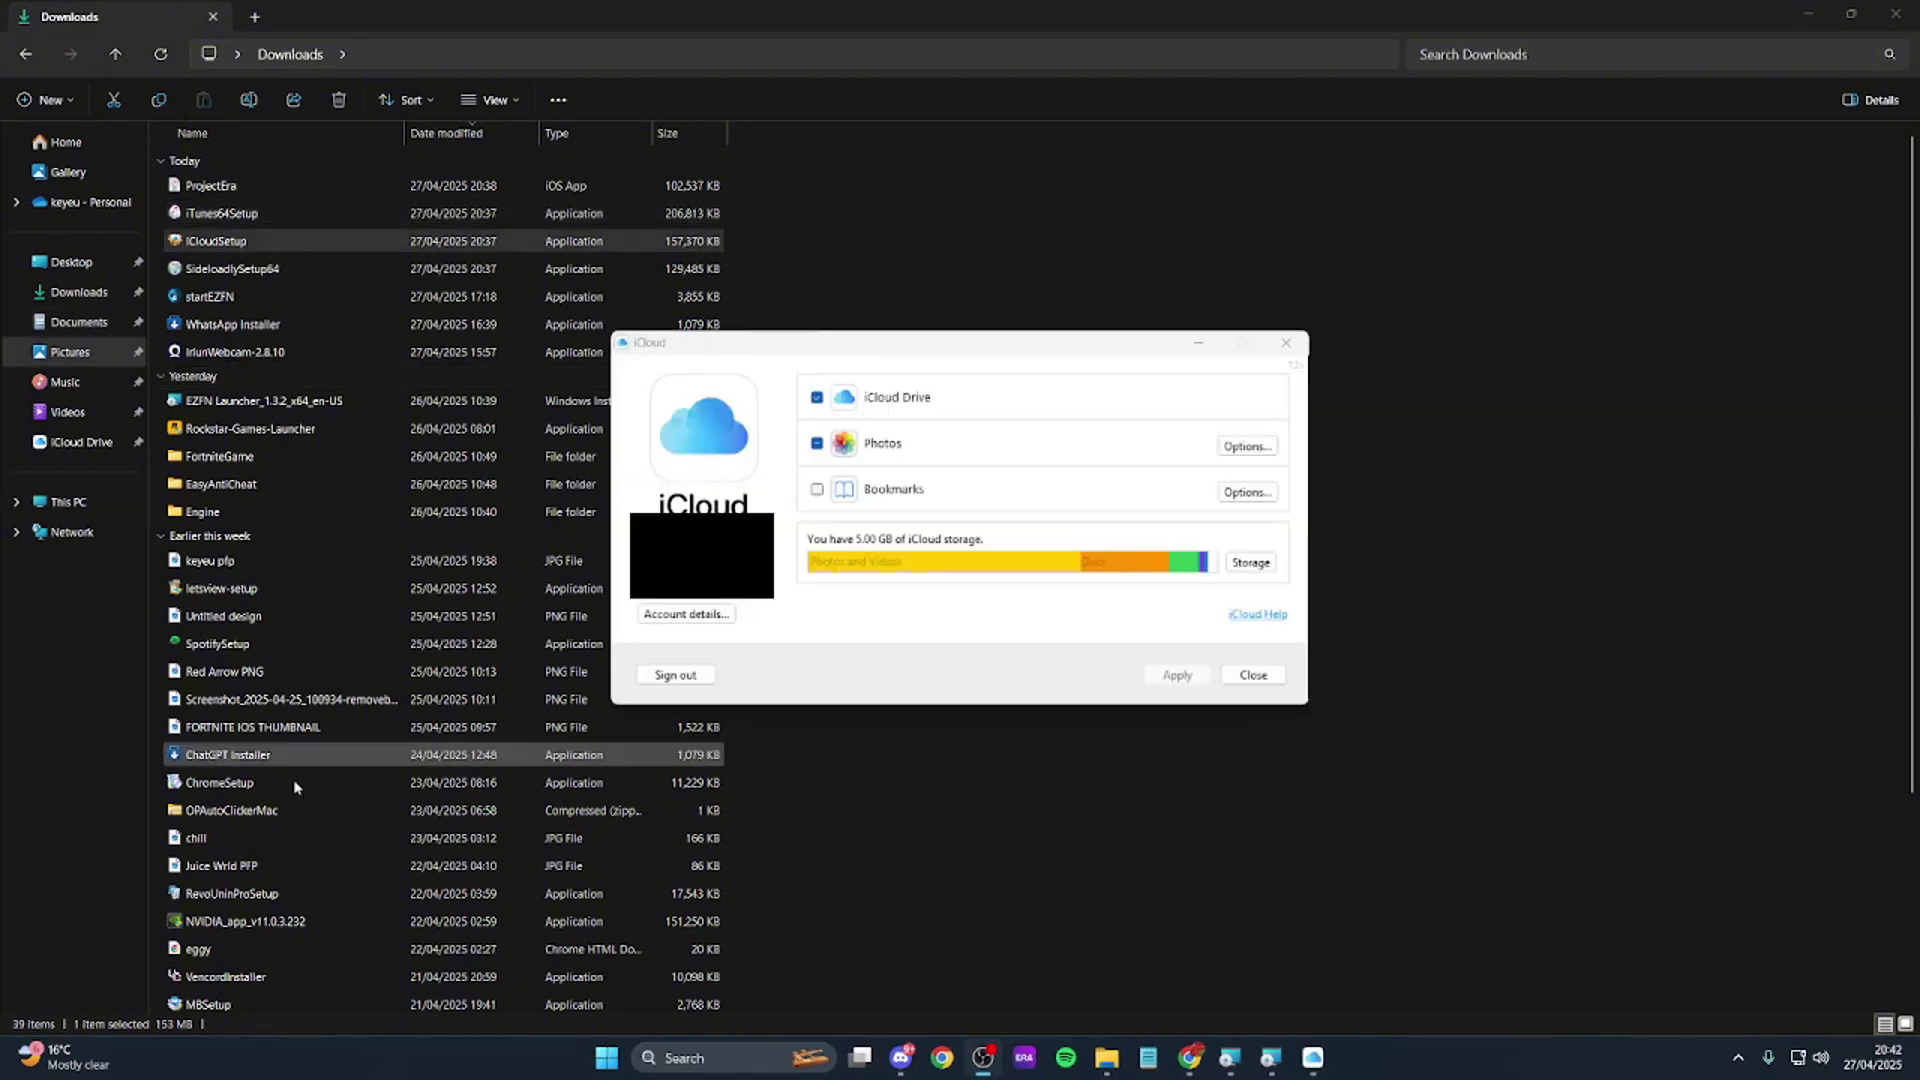
left_click(1254, 678)
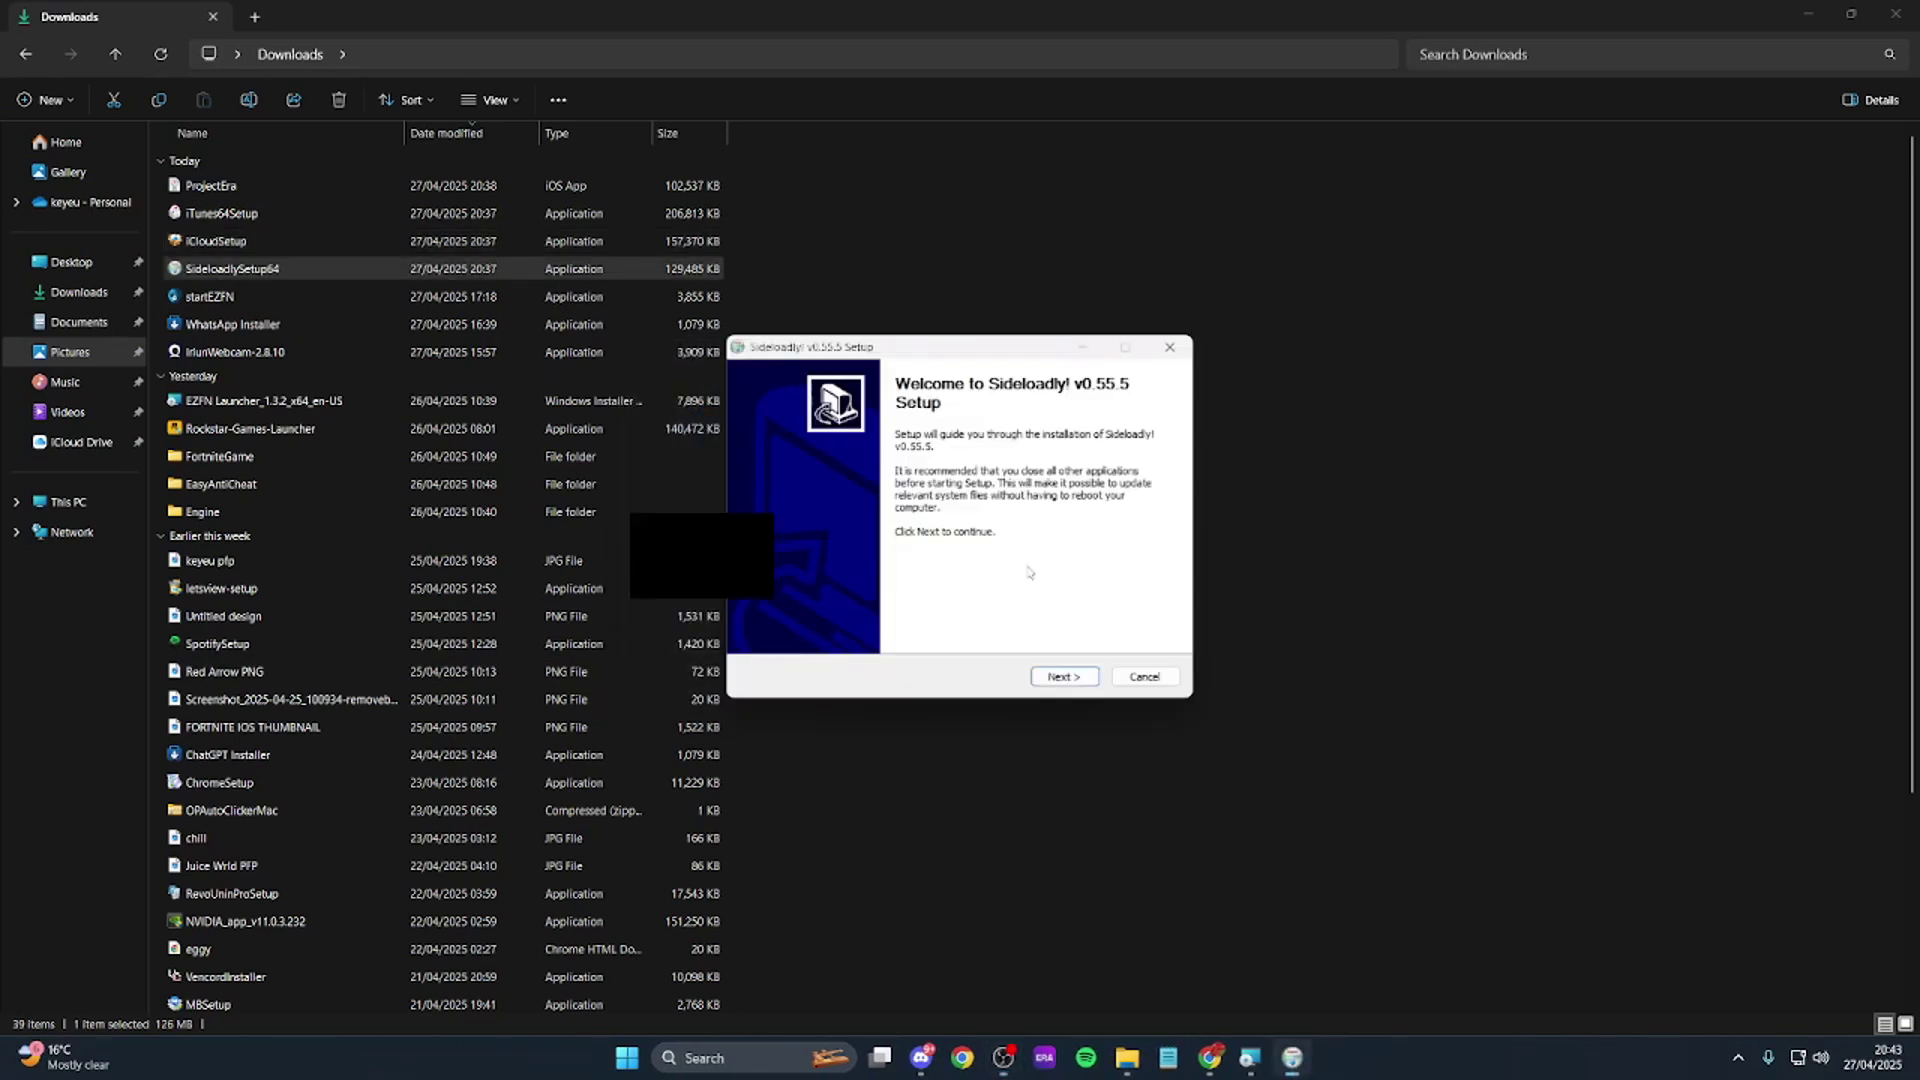
Install Sideloadly from SideloadlySetup64 and launch it after setup finishes
left_click(1064, 677)
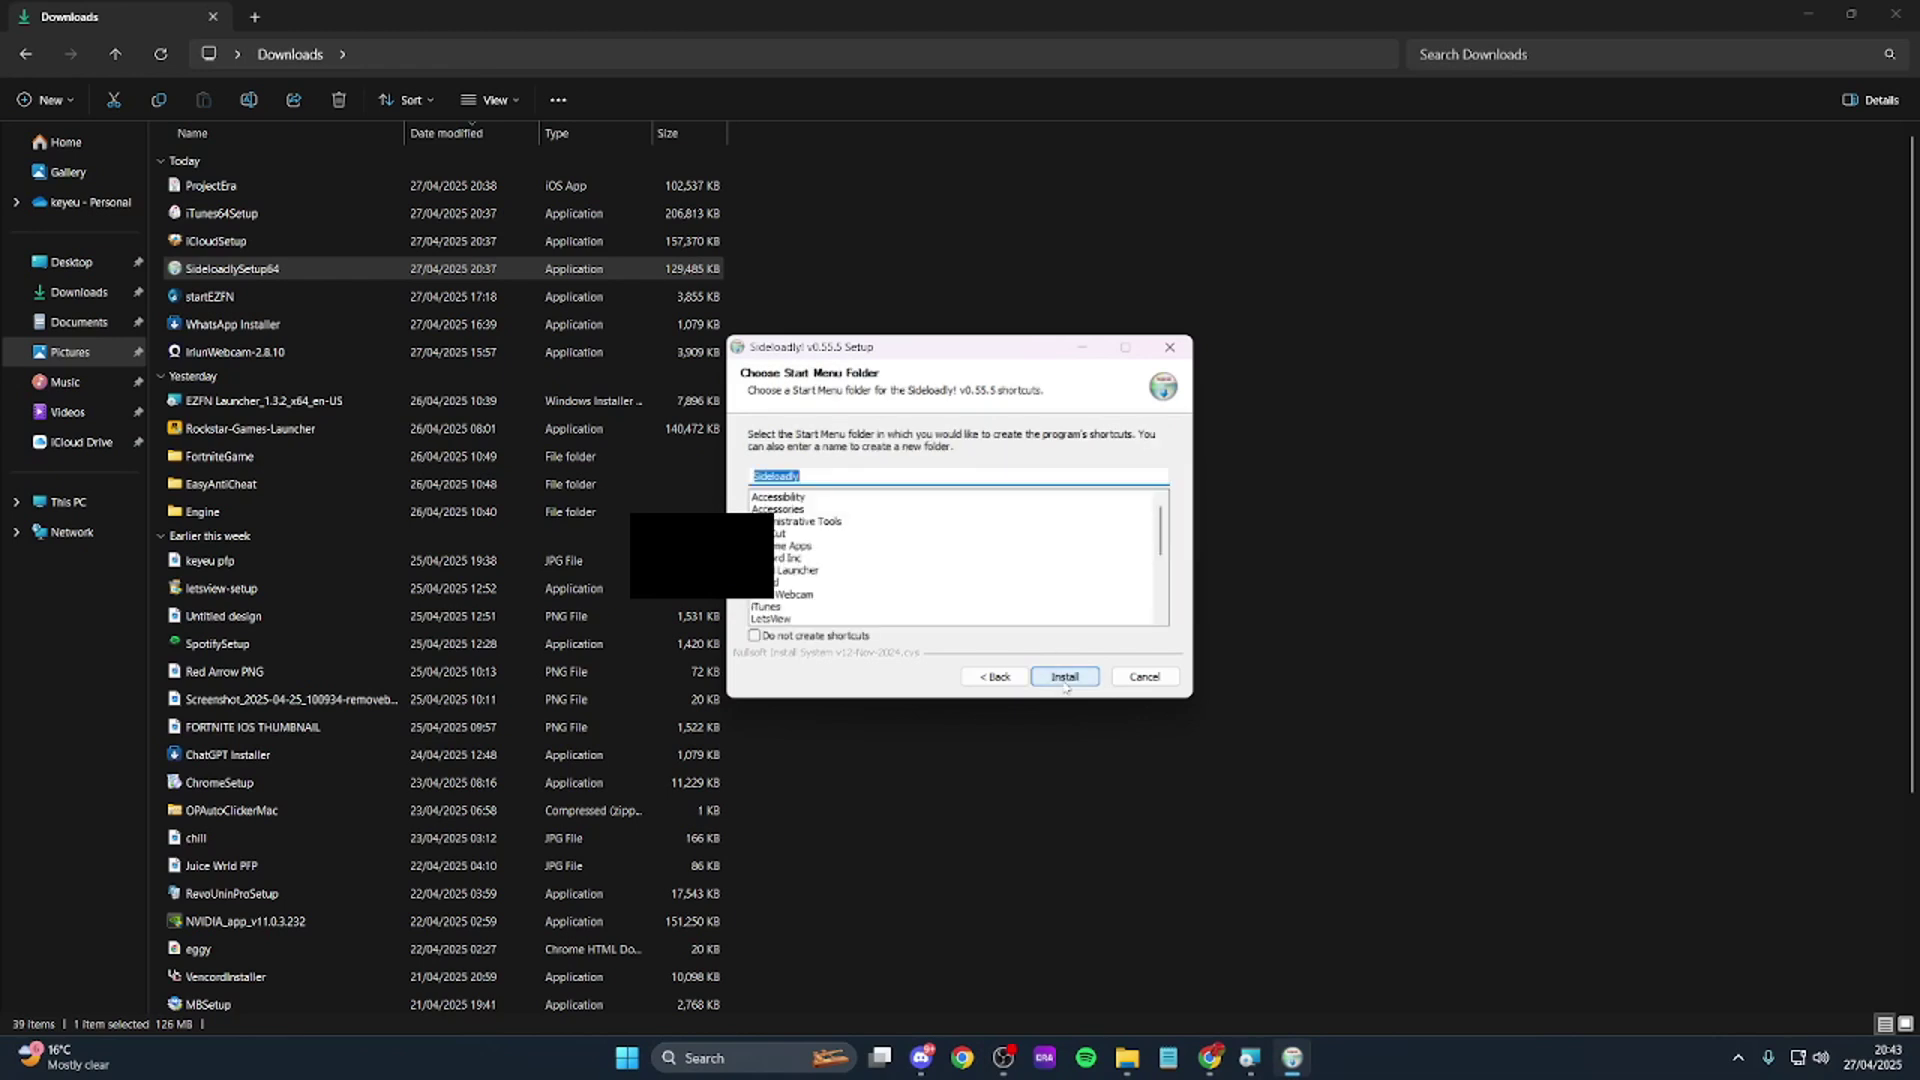
left_click(1065, 678)
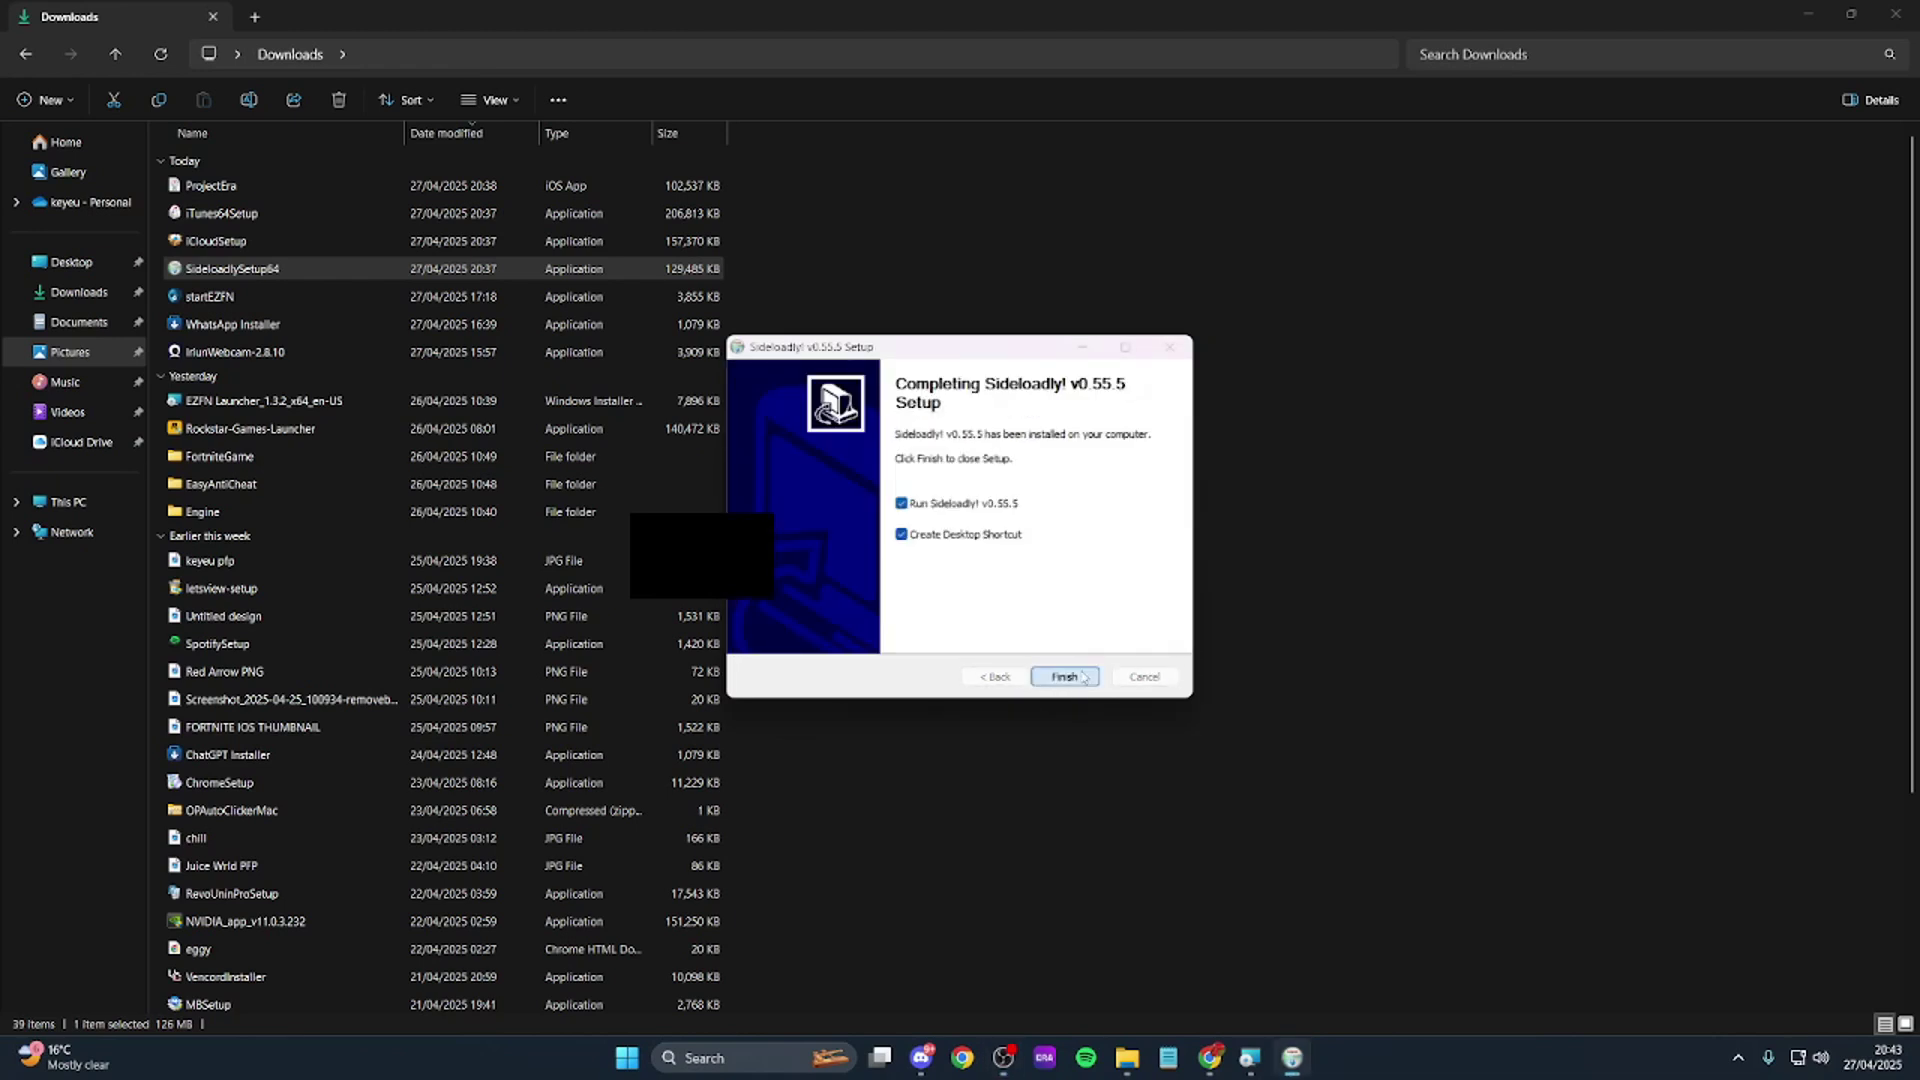
left_click(1082, 678)
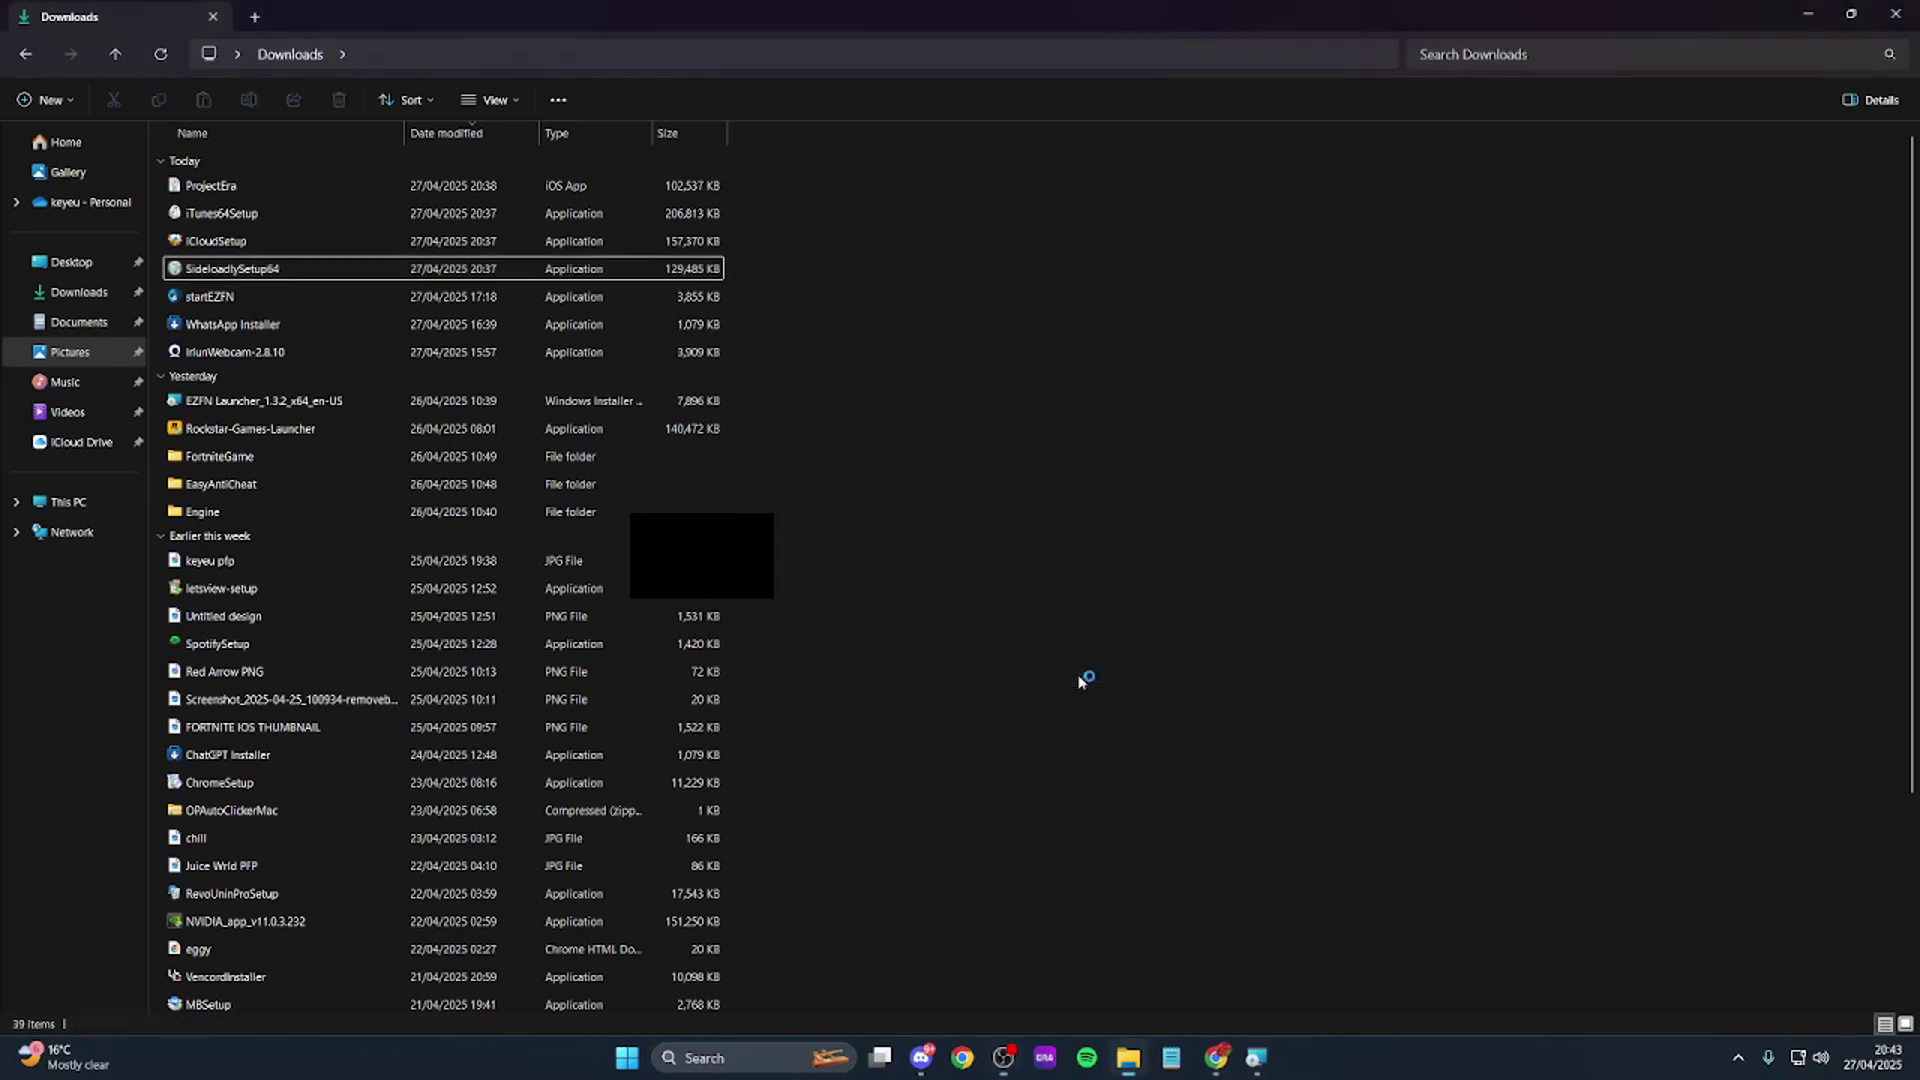
Load the ProjectEra IPA from Downloads into Sideloadly
left_click(1806, 12)
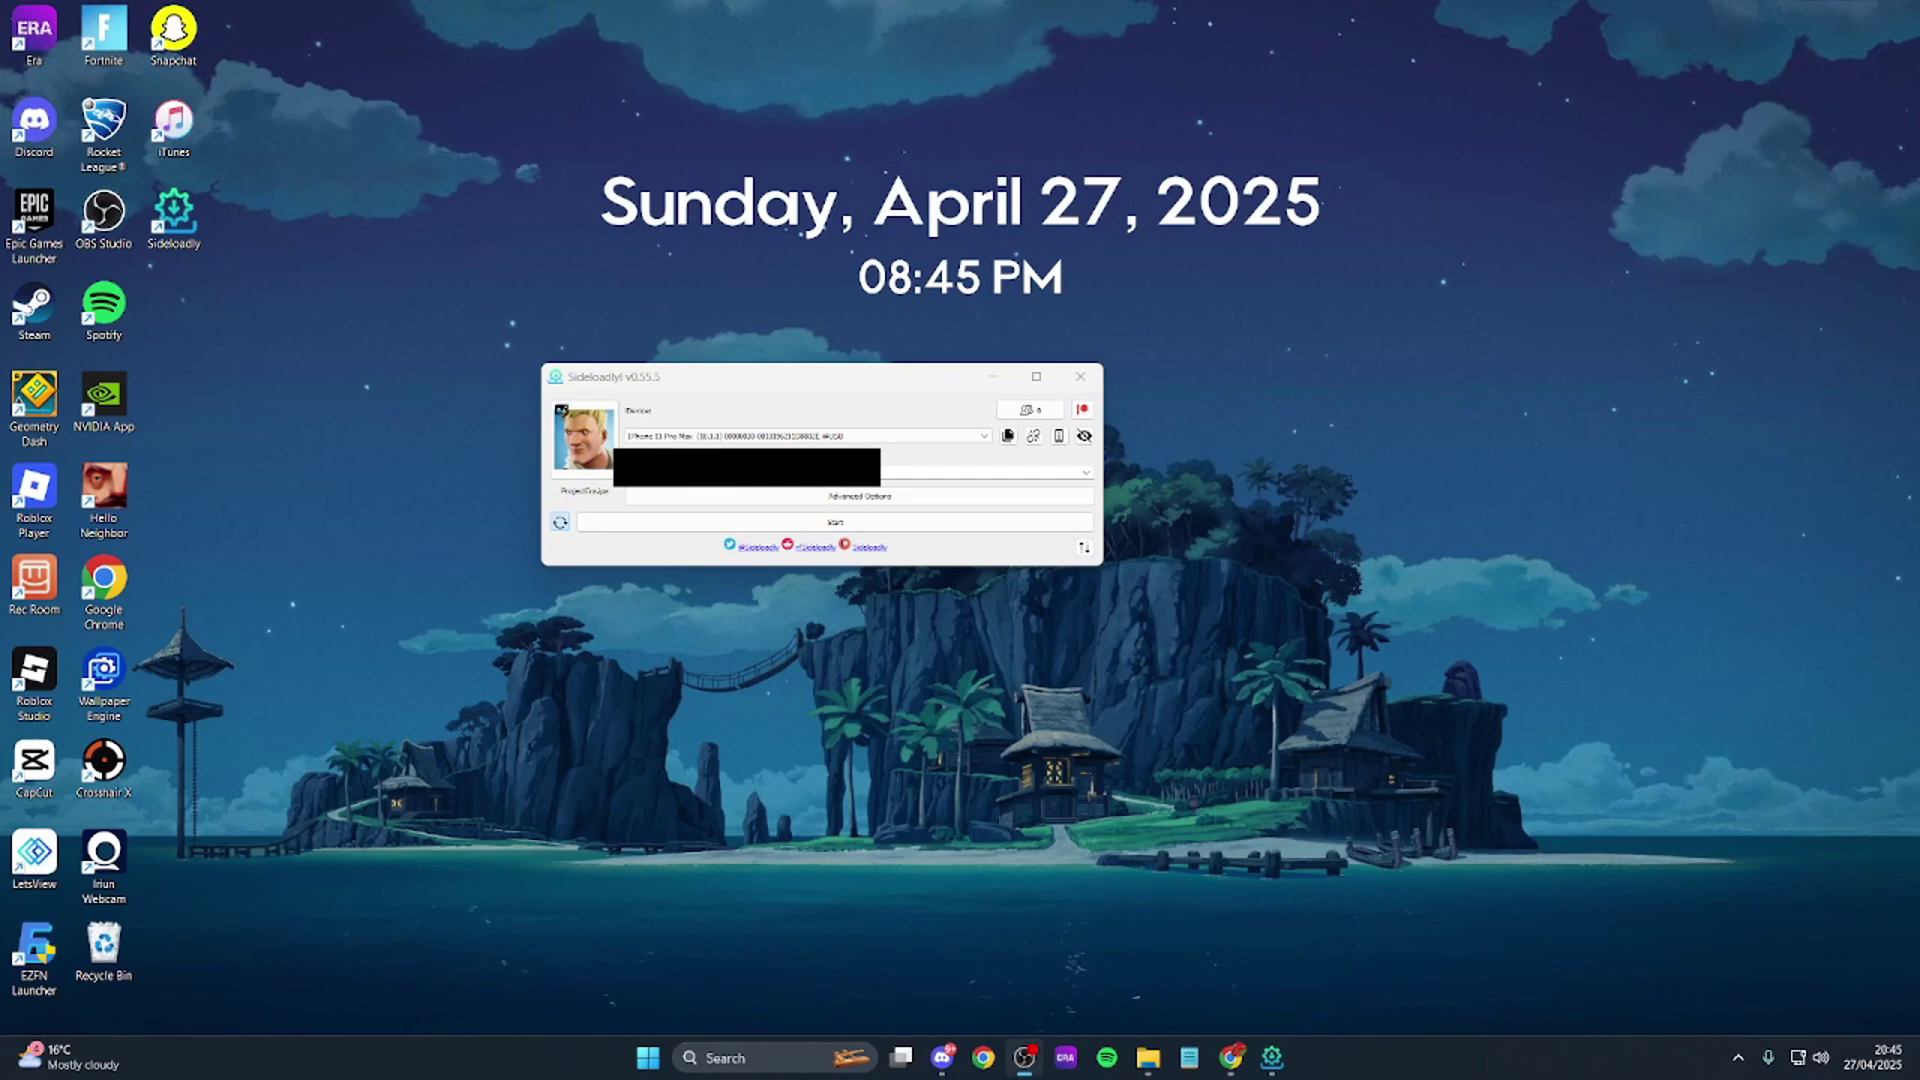
left_click(583, 437)
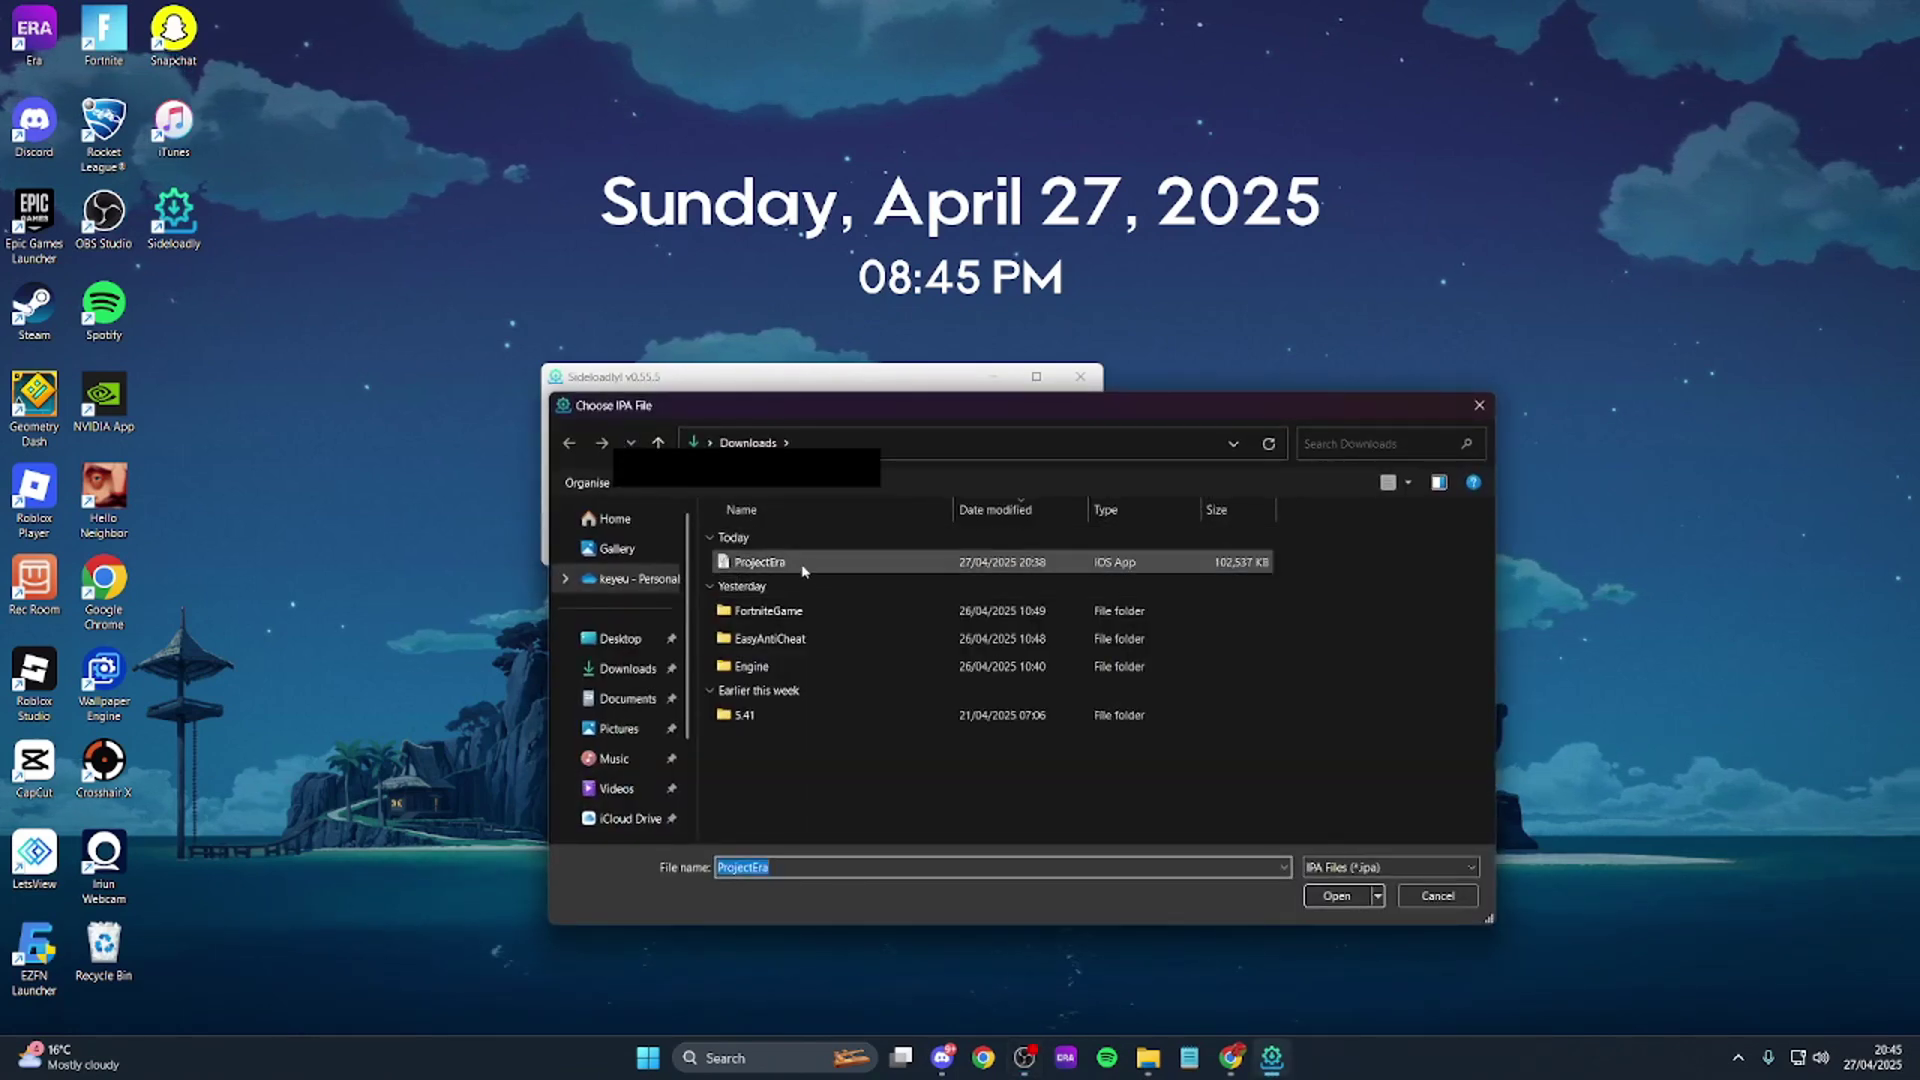
mouse_move(760, 561)
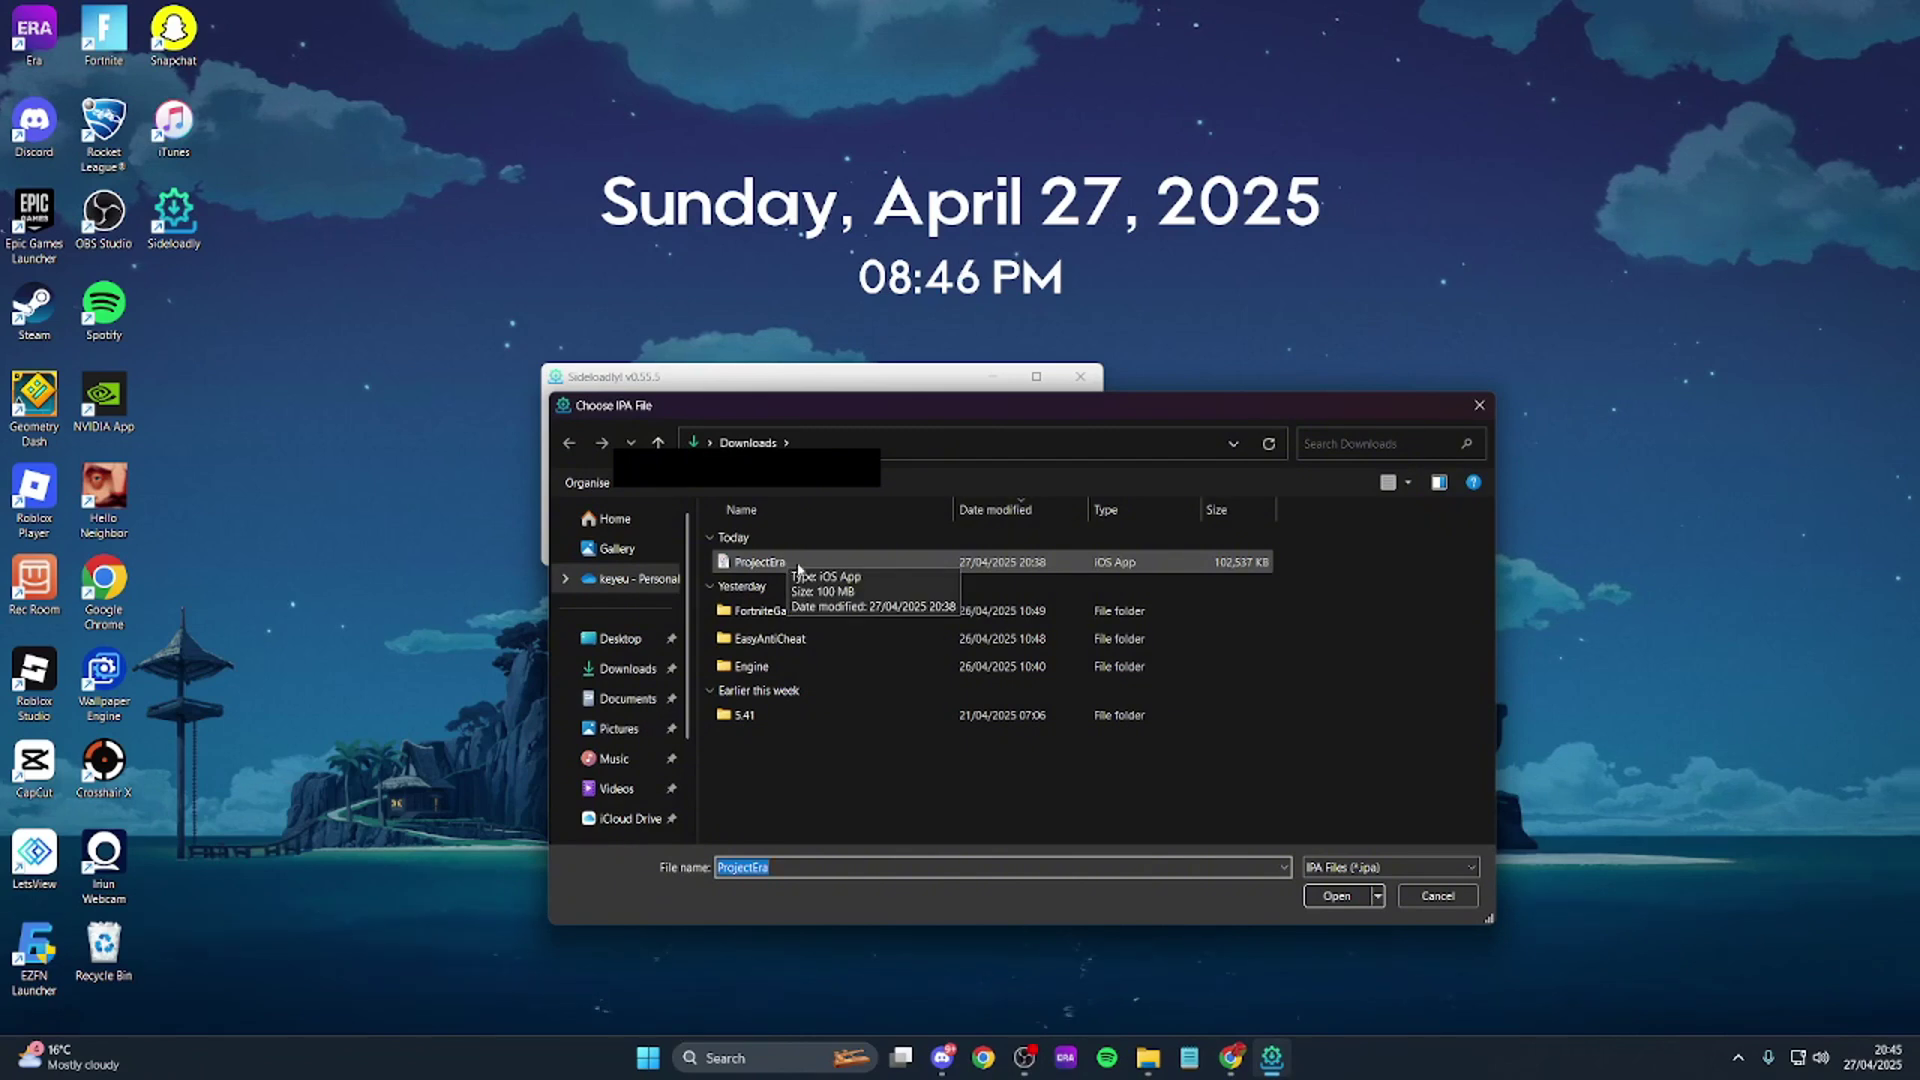
double_click(836, 561)
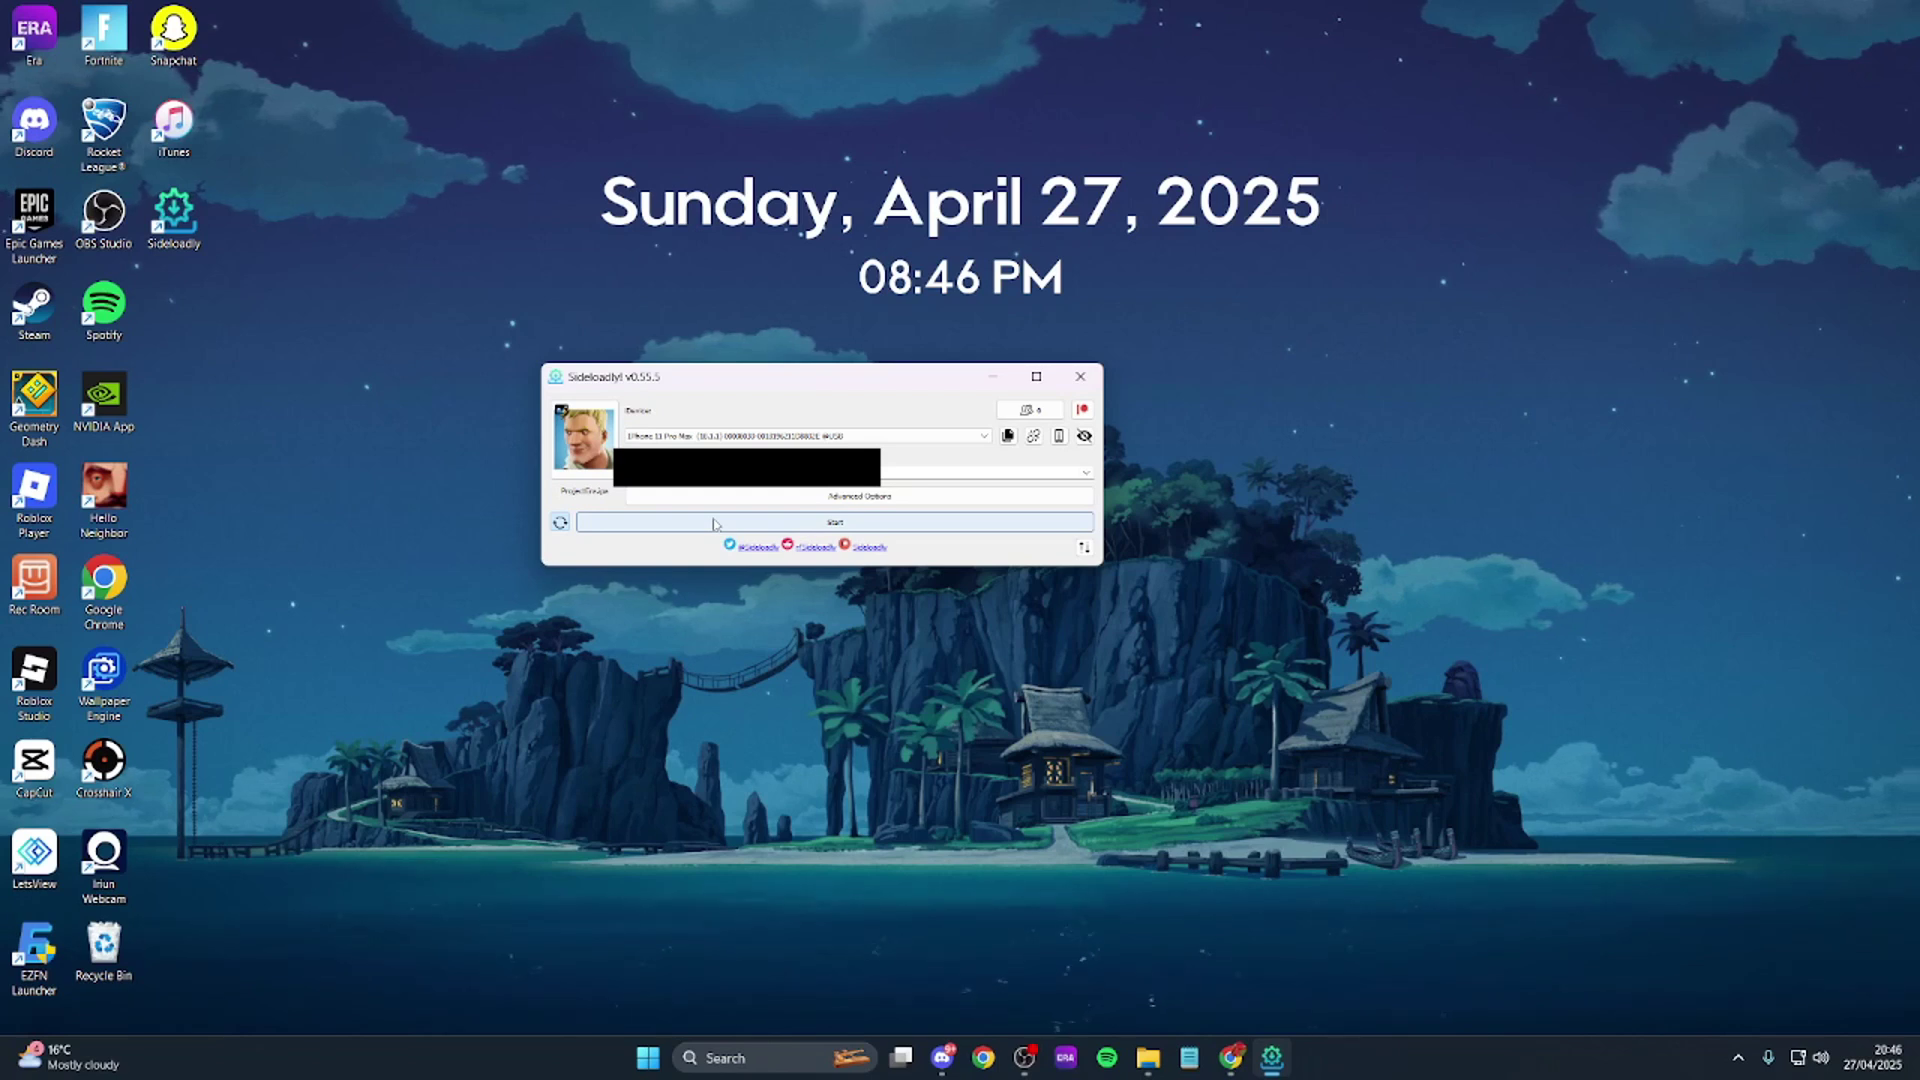
Start sideloading Era onto the iPhone and confirm the Apple ID password
left_click(714, 524)
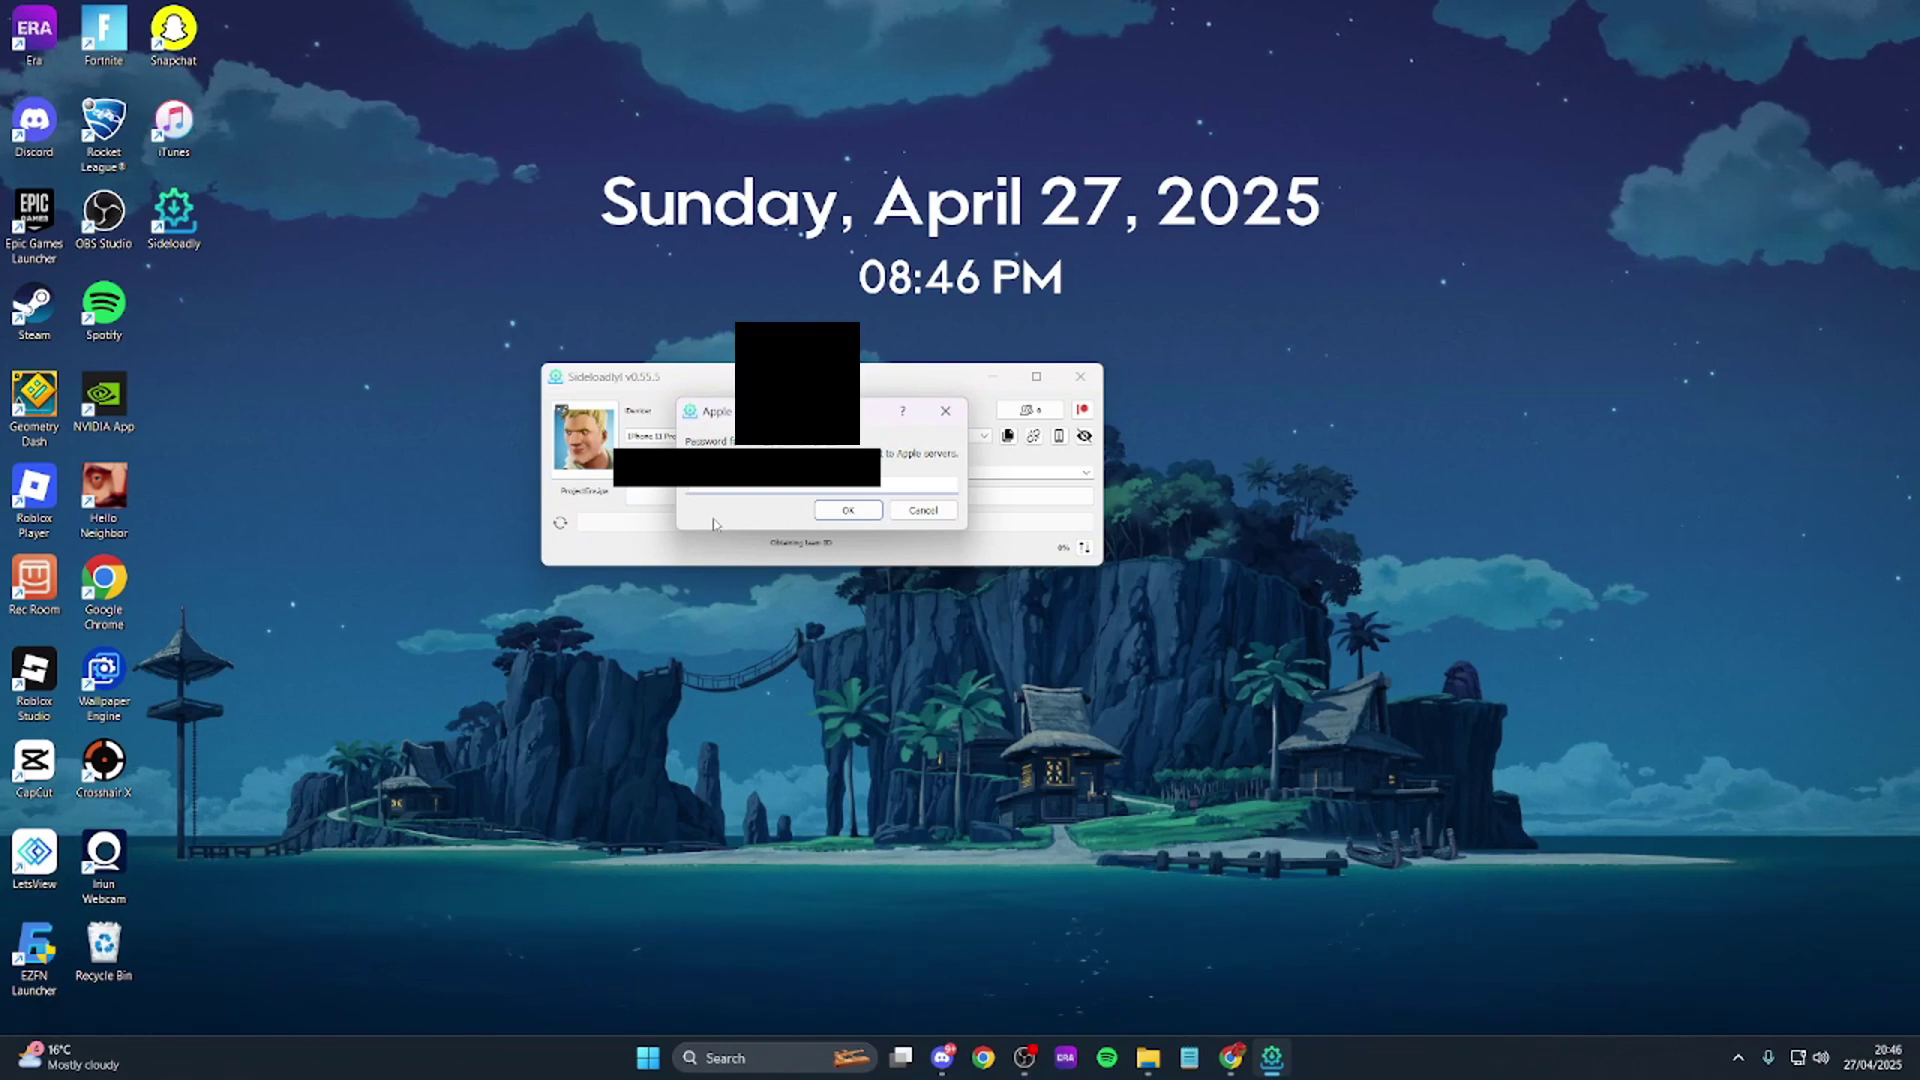
left_click(557, 632)
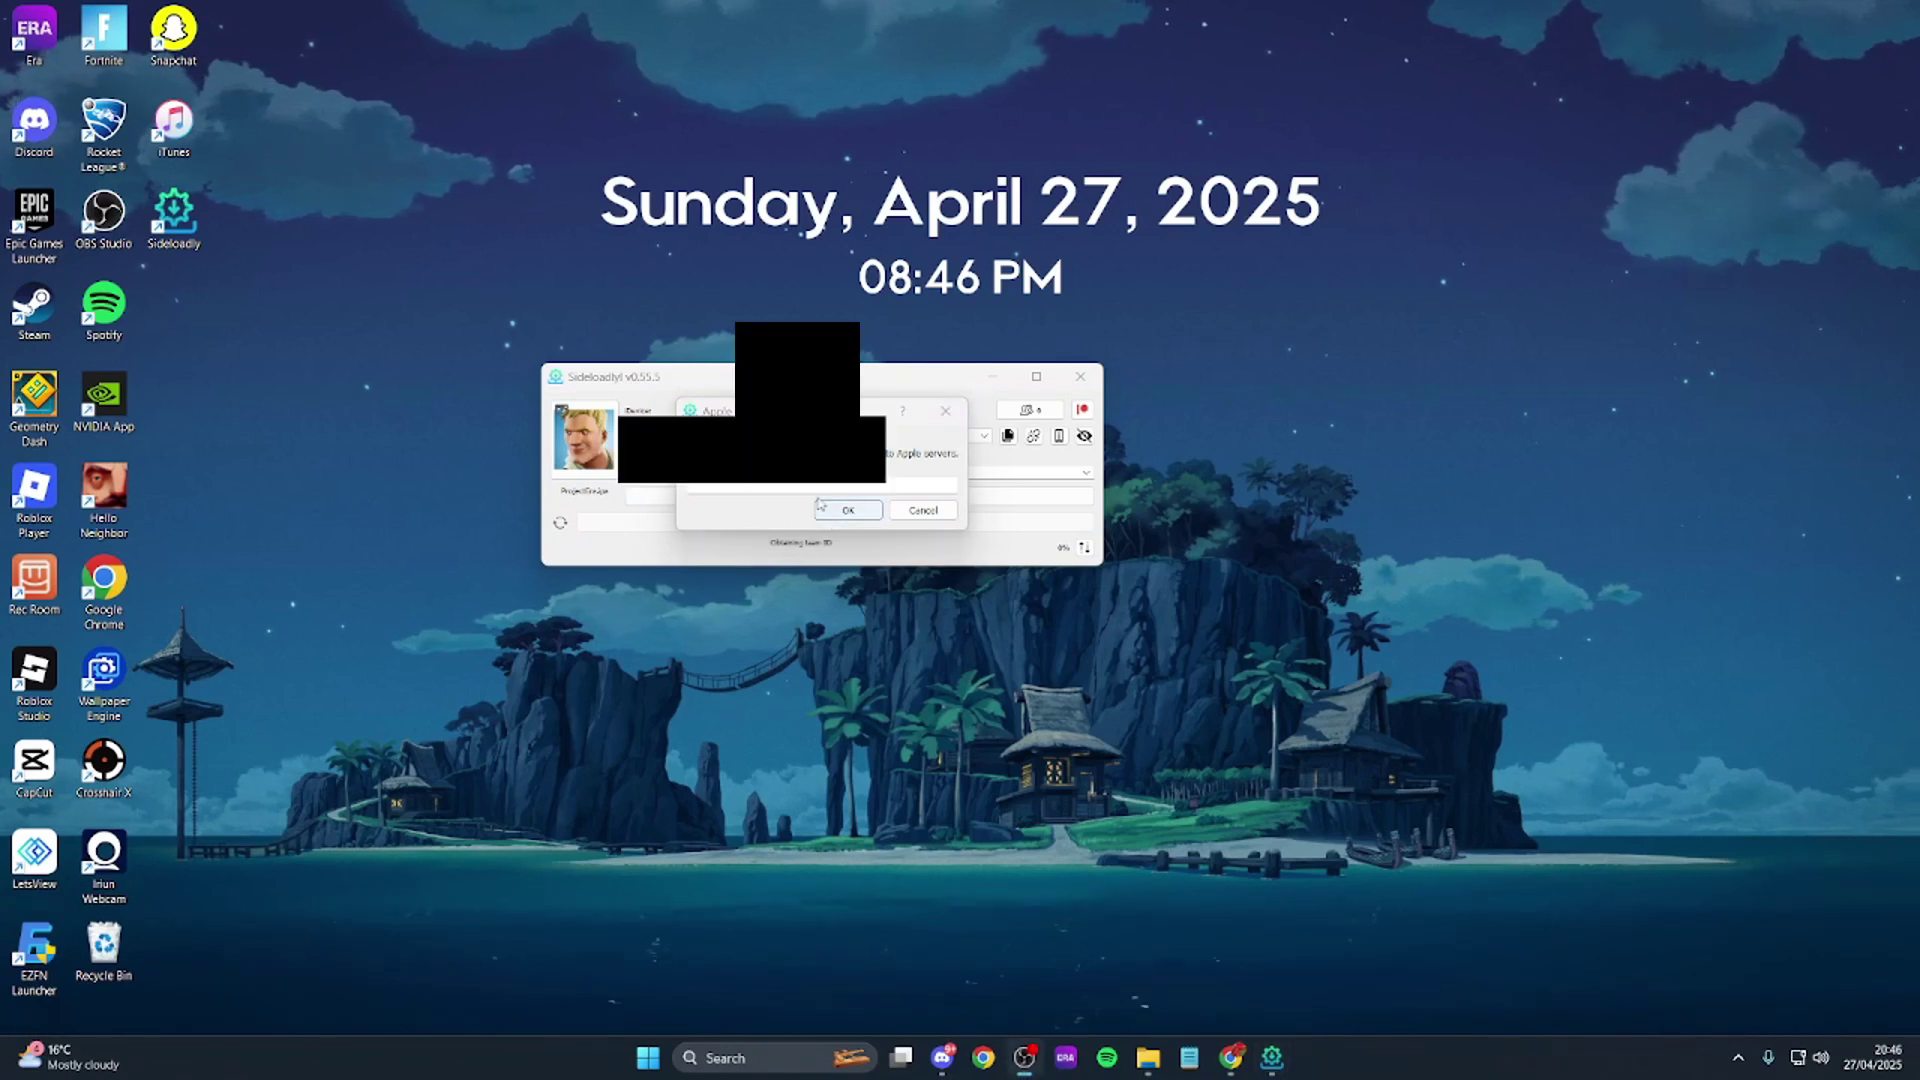
left_click(816, 484)
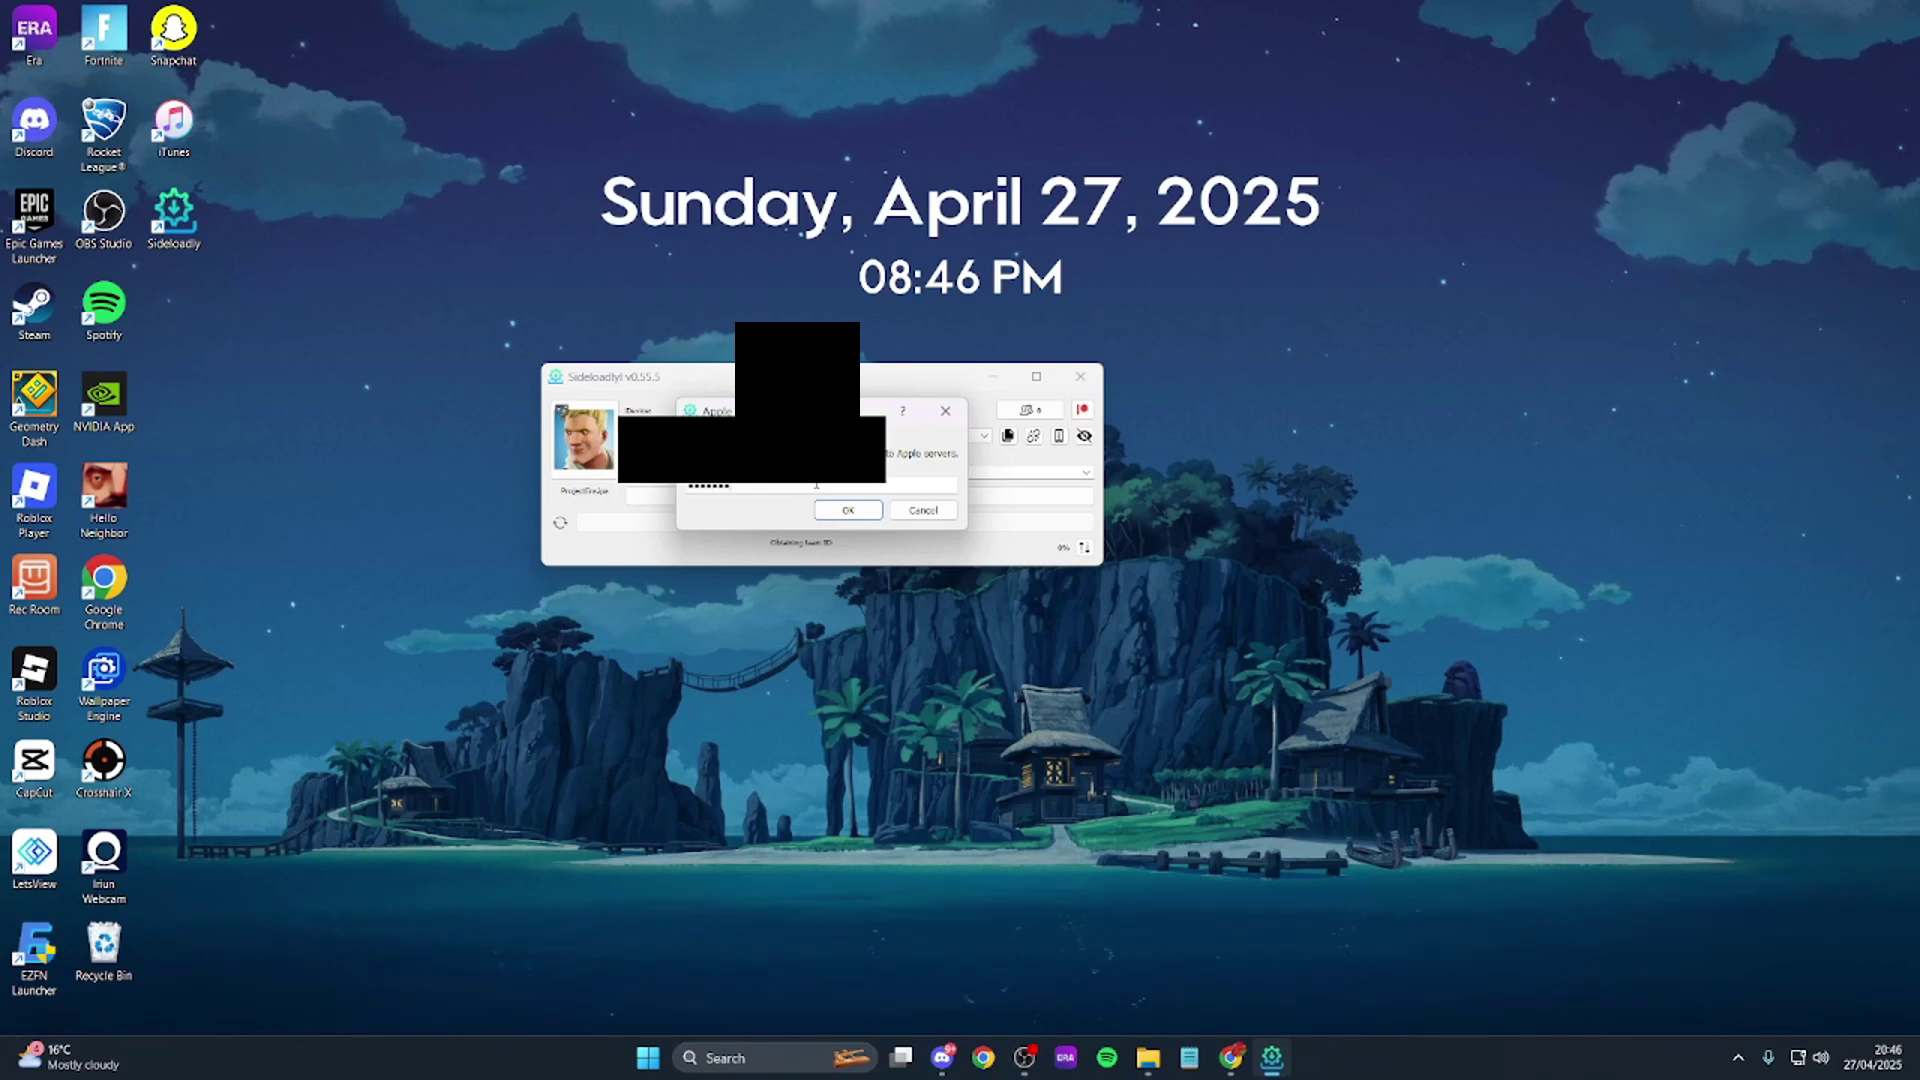
left_click(872, 515)
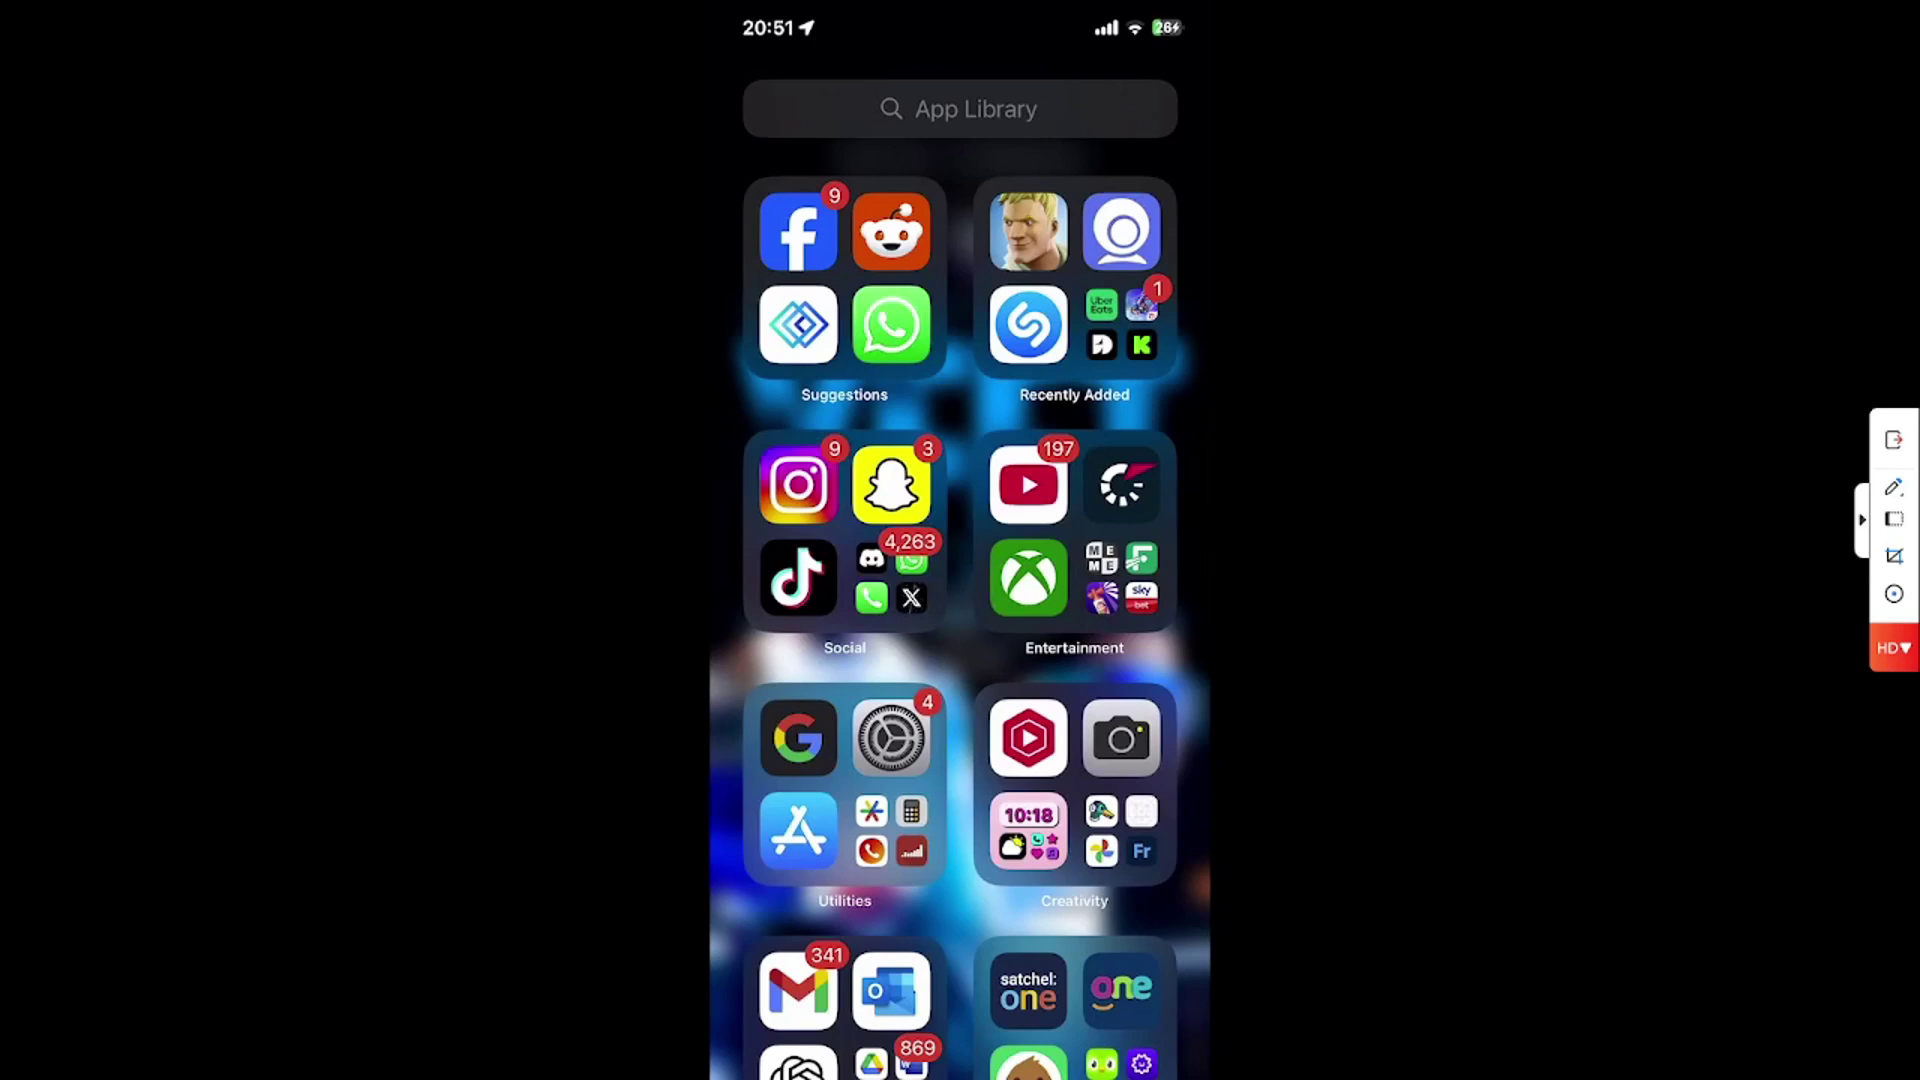
Launch the sideloaded Fortnite app, hit the Untrusted Developer alert, and go to Settings > General
left_click(1028, 232)
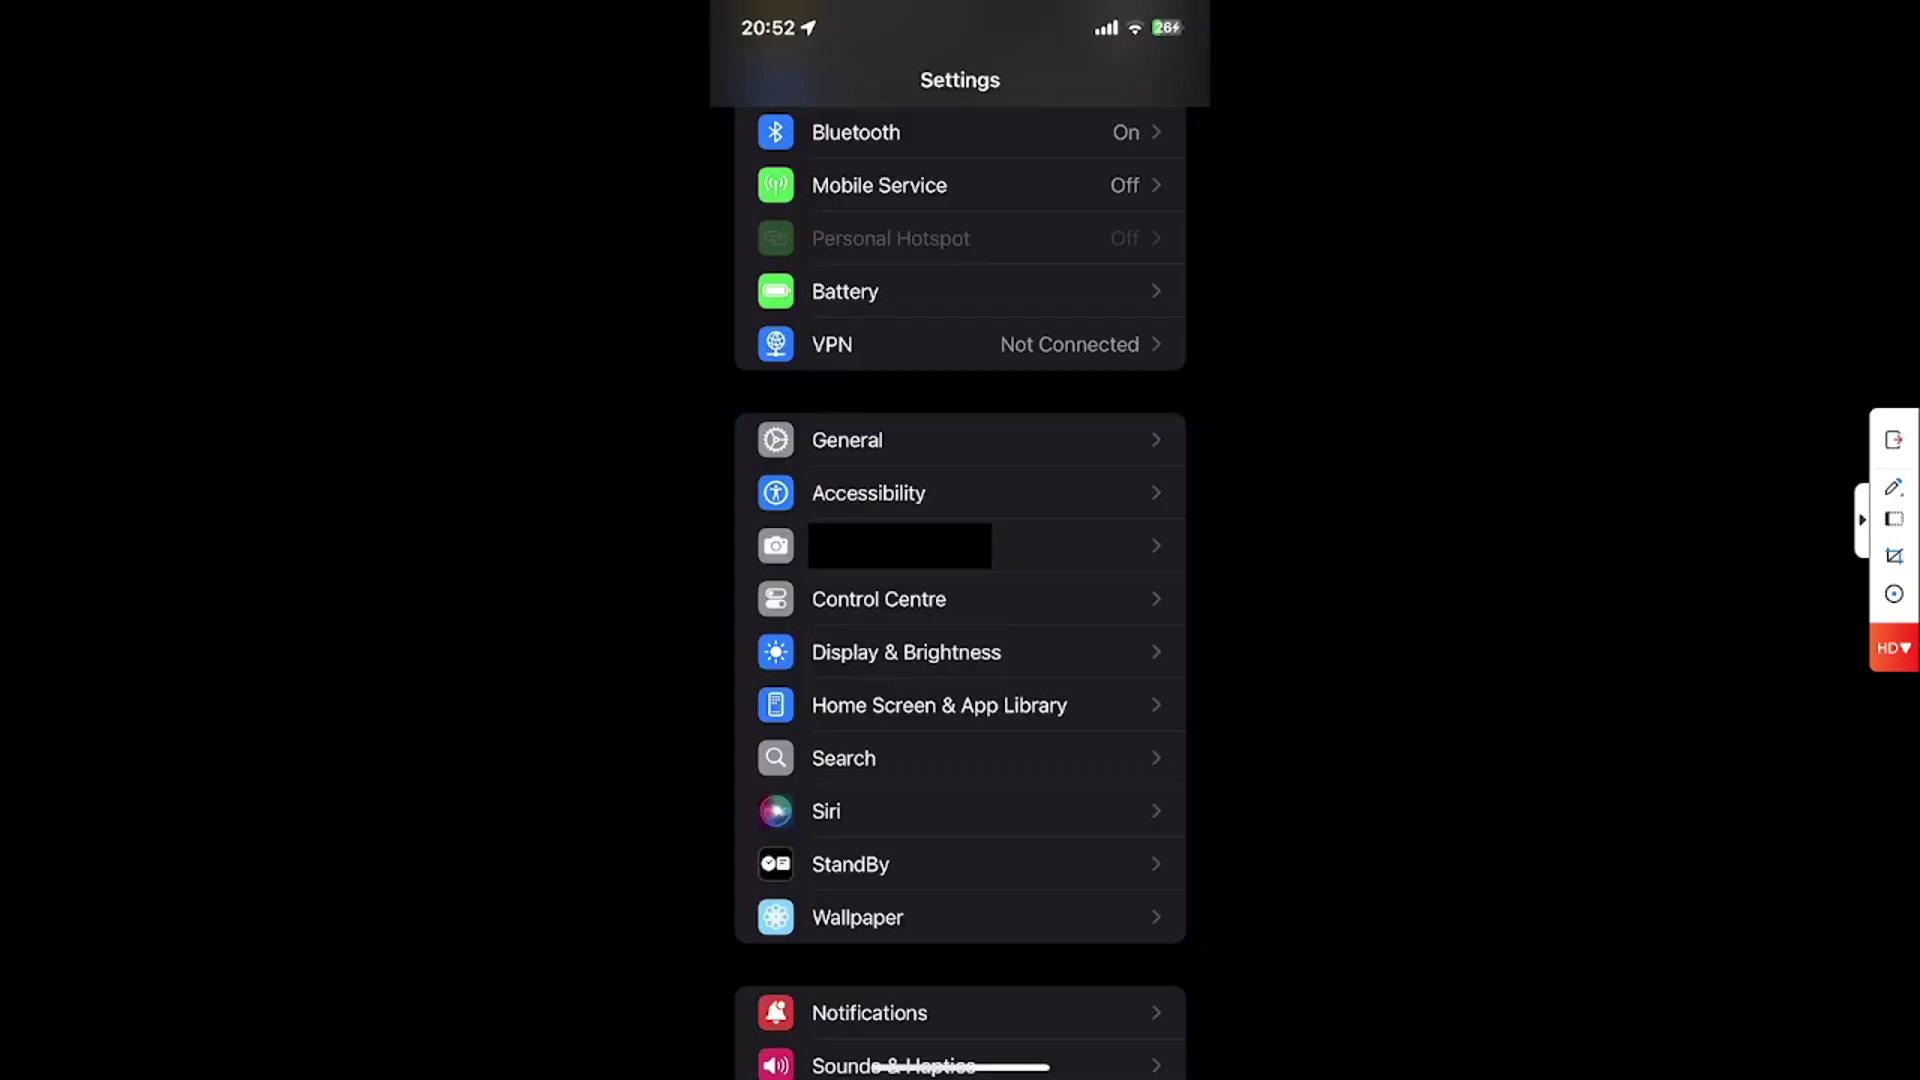
left_click(846, 439)
scroll(960, 600, "down", 5)
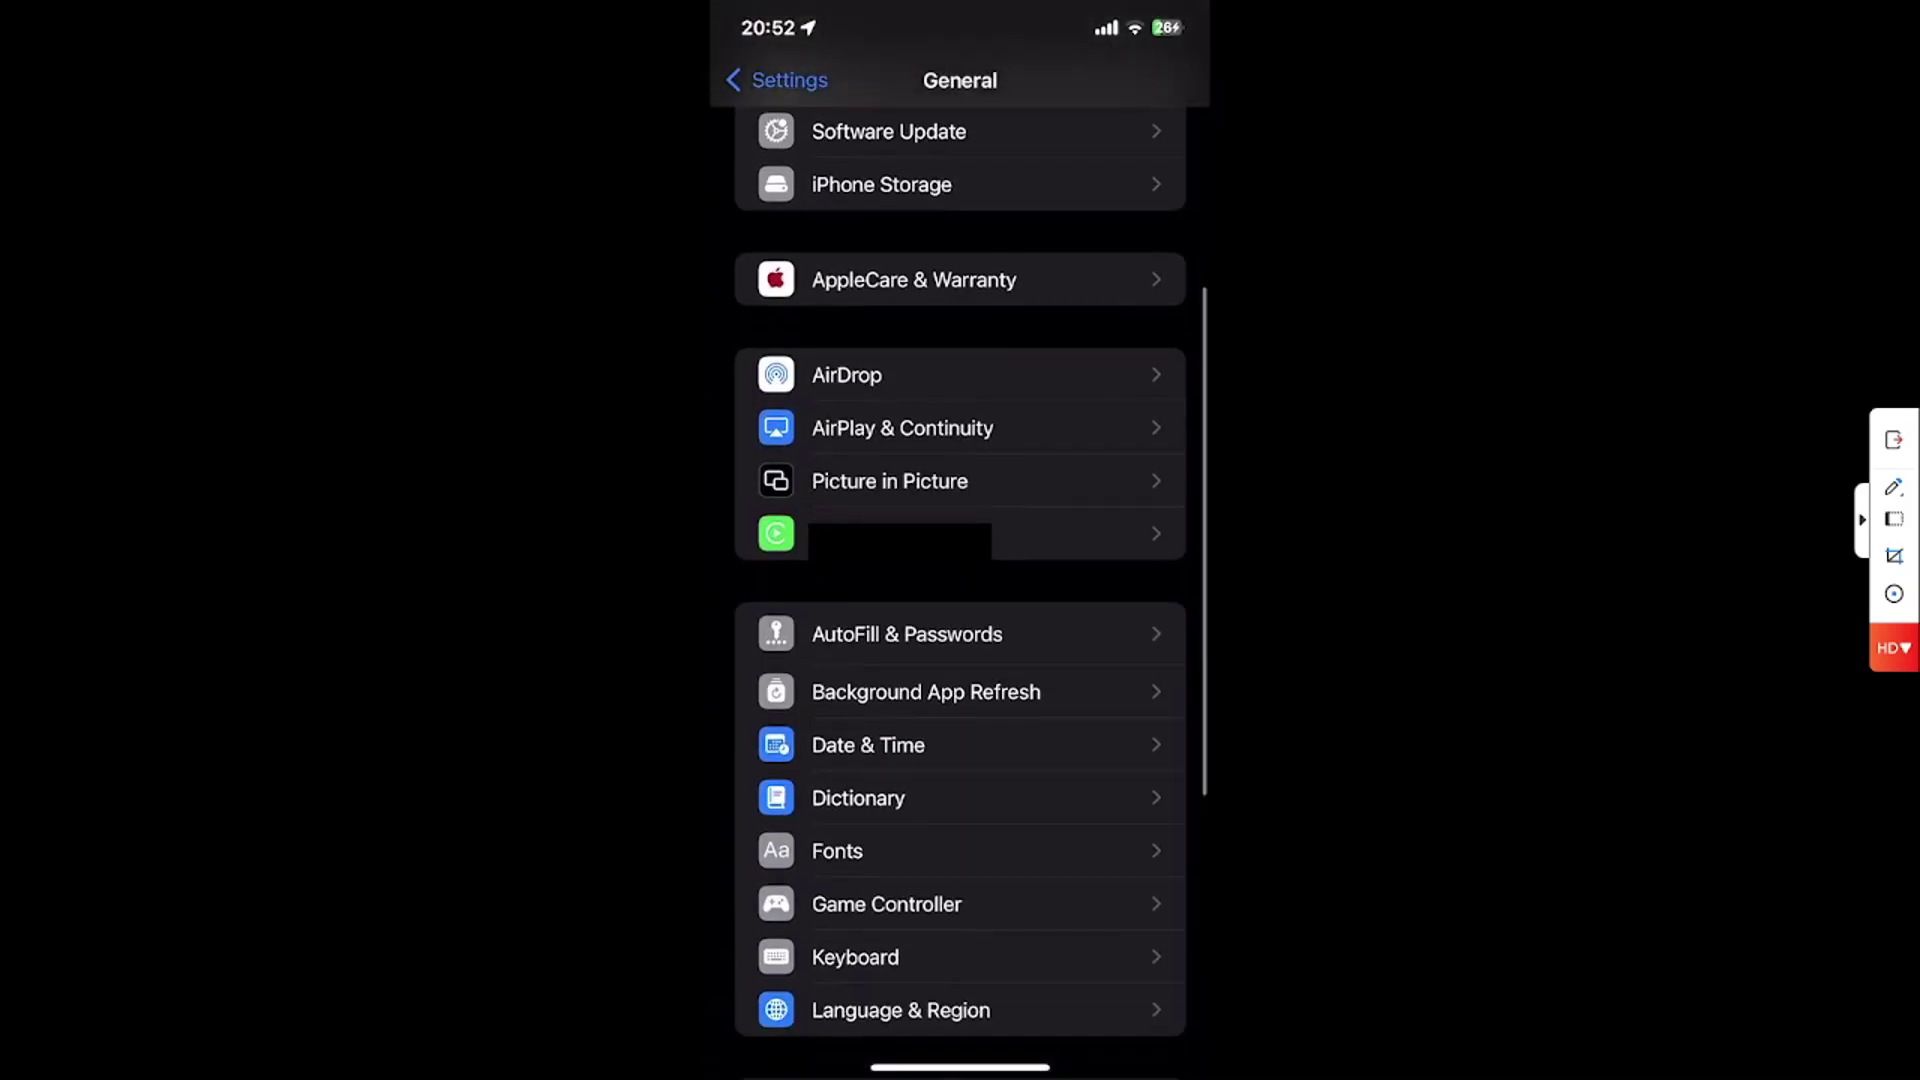
scroll(961, 601, "down", 5)
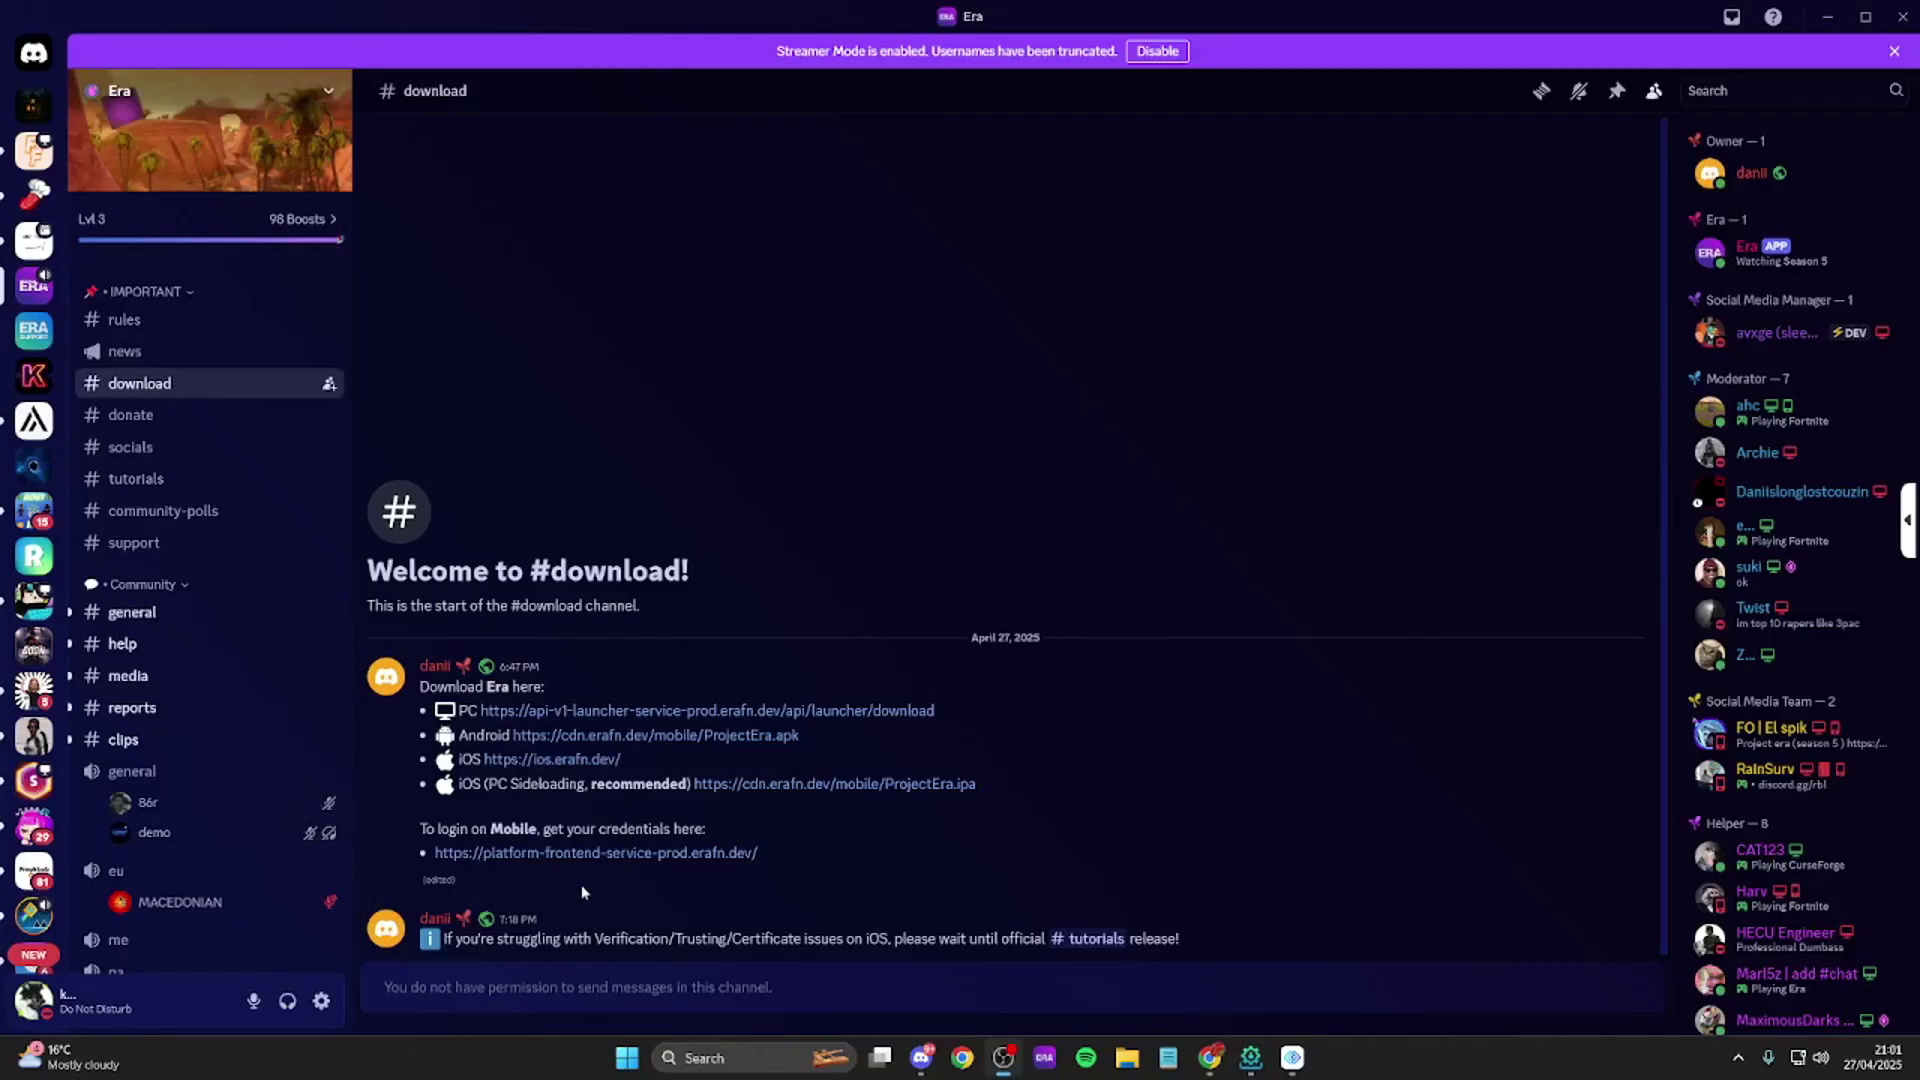
Follow the platform-frontend credentials link under 'To login on Mobile' for Era's Discord access page
left_click(571, 858)
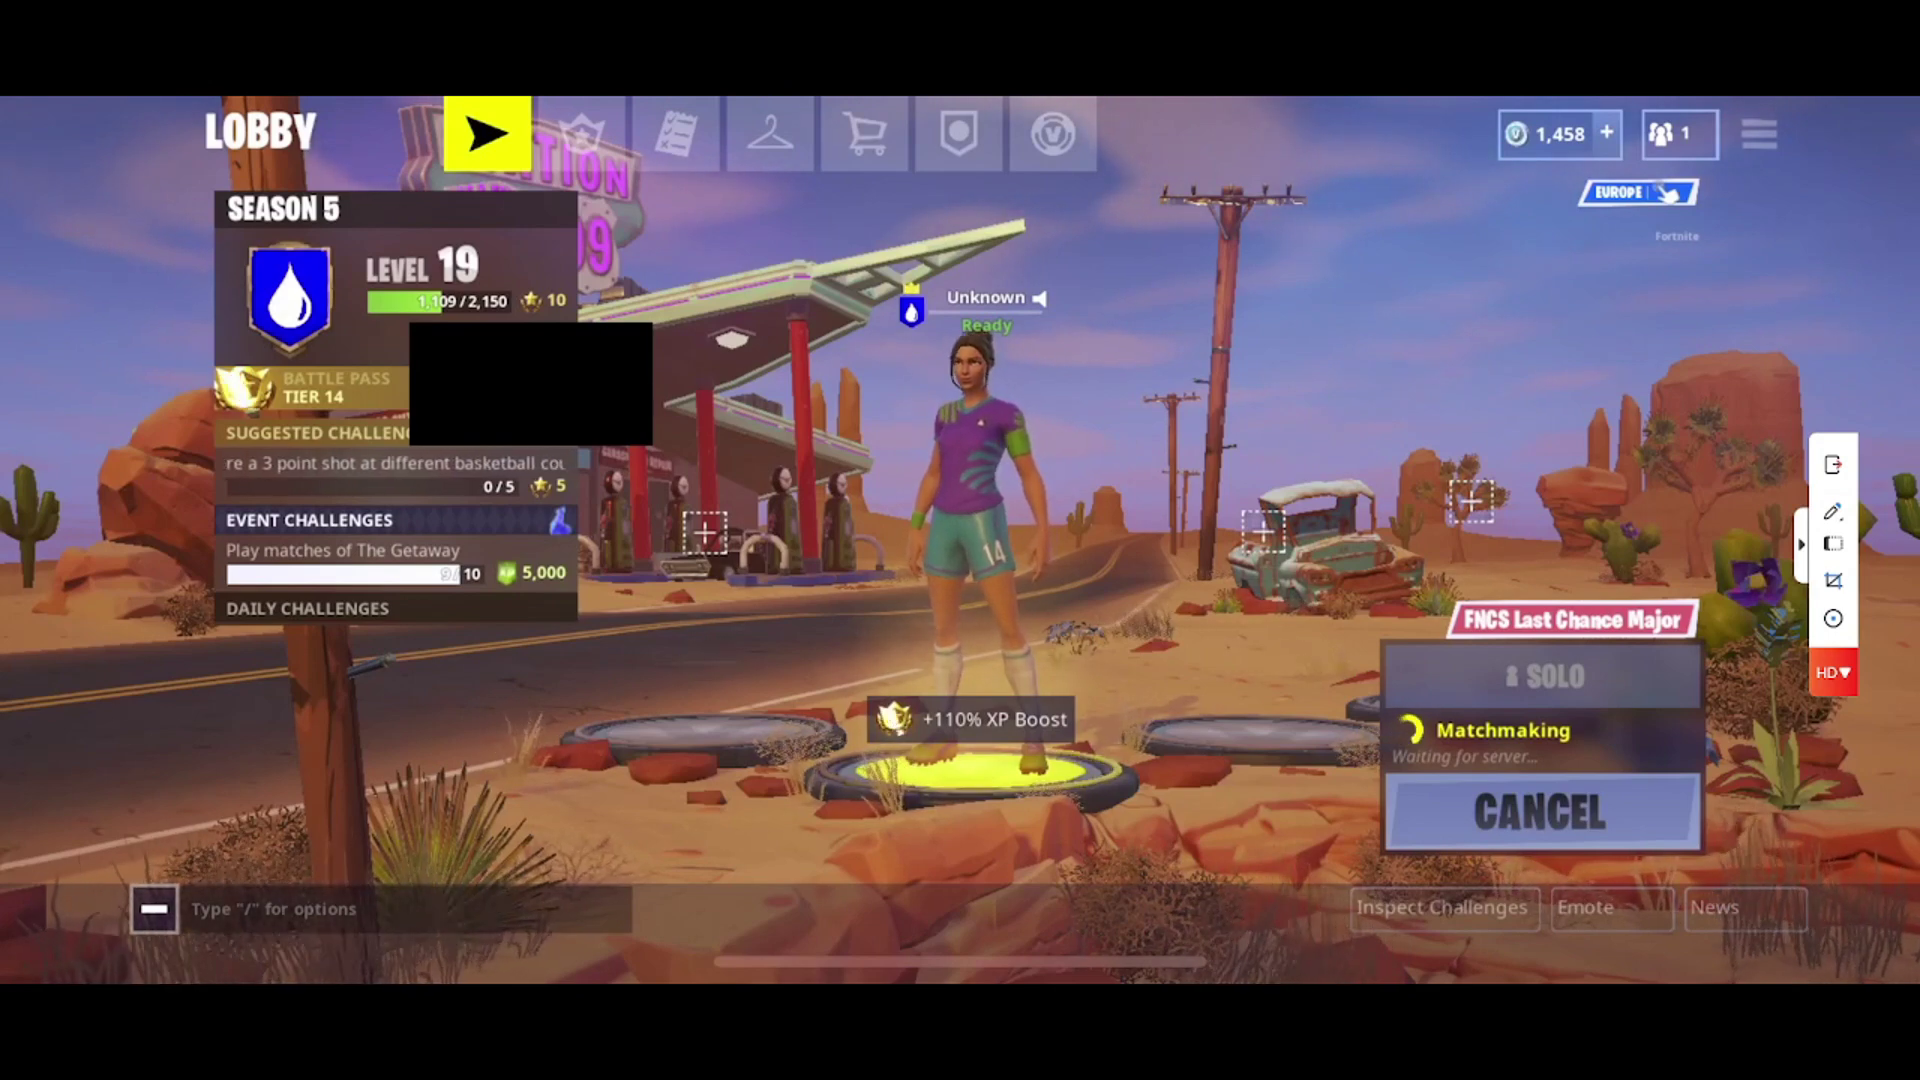
Browse the Locker and item Store, then return to the lobby Play screen
left_click(770, 133)
left_click(1052, 133)
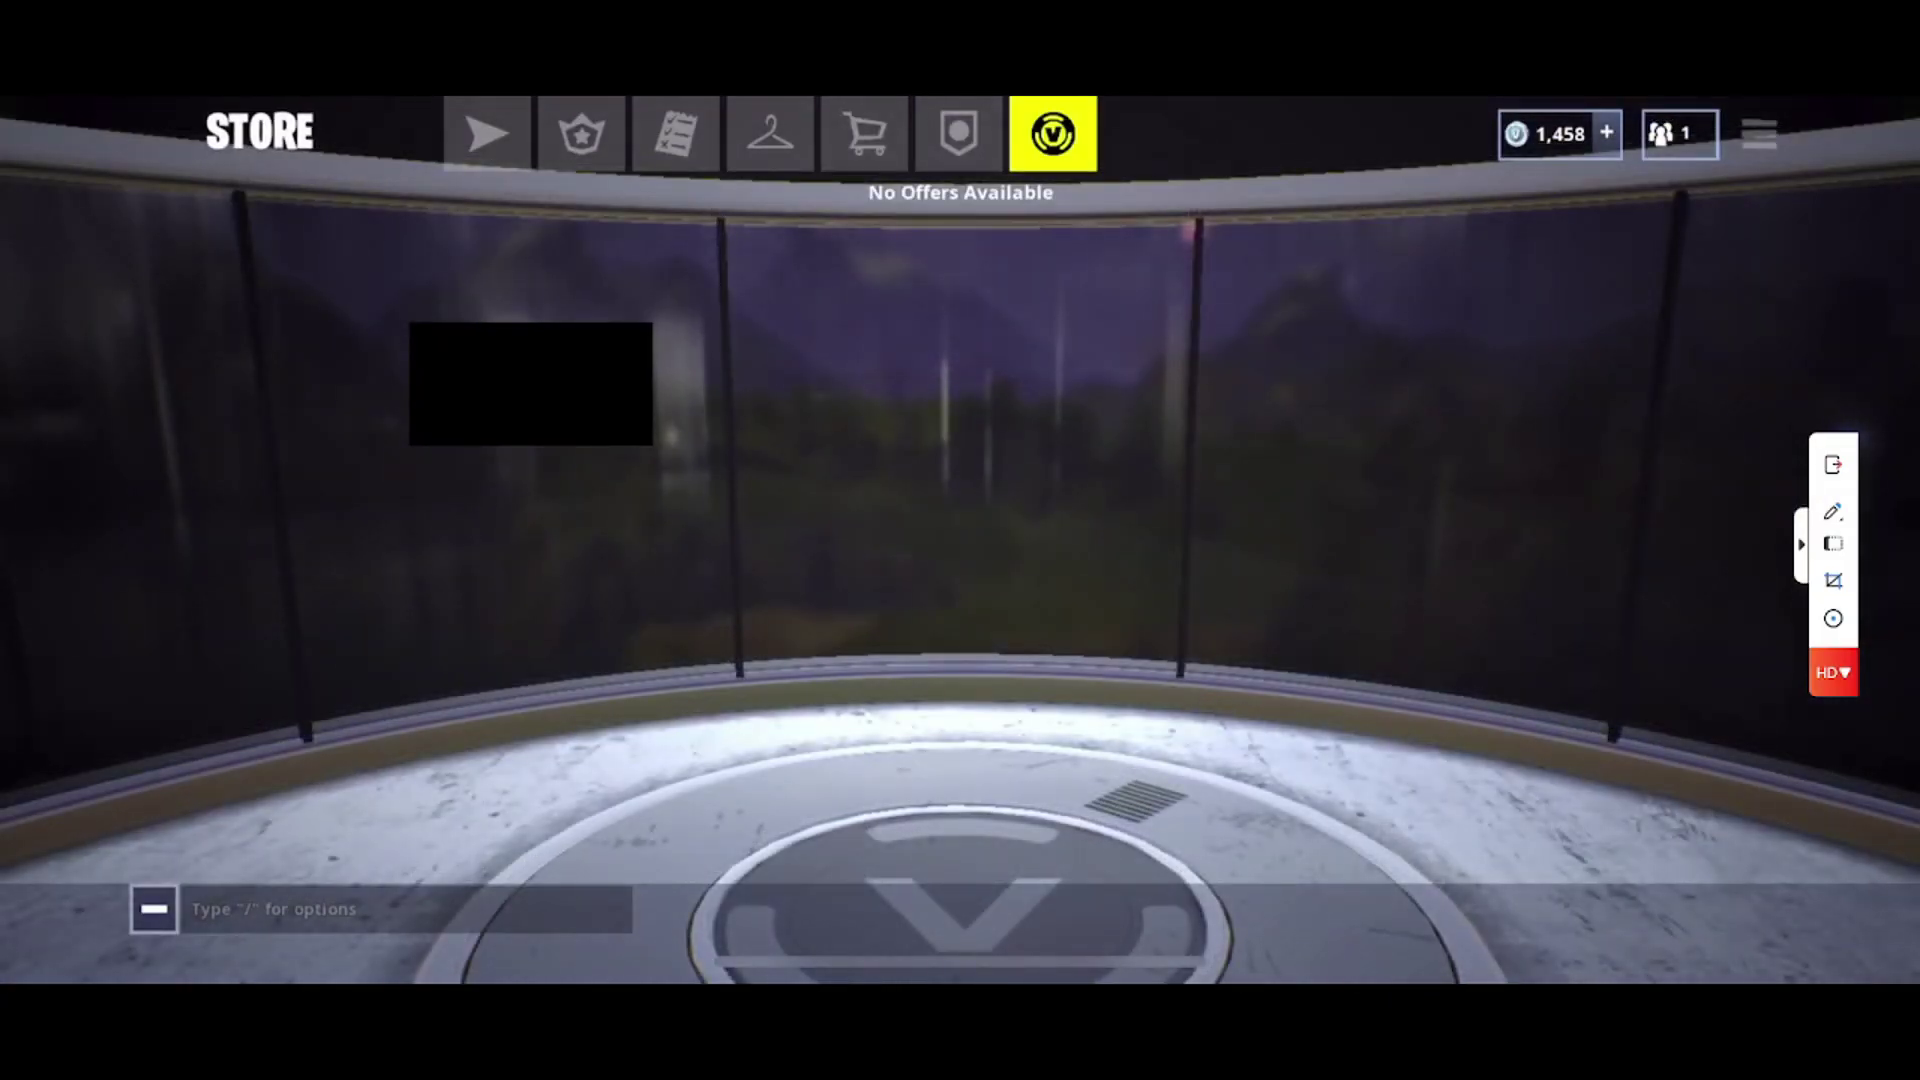
left_click(487, 134)
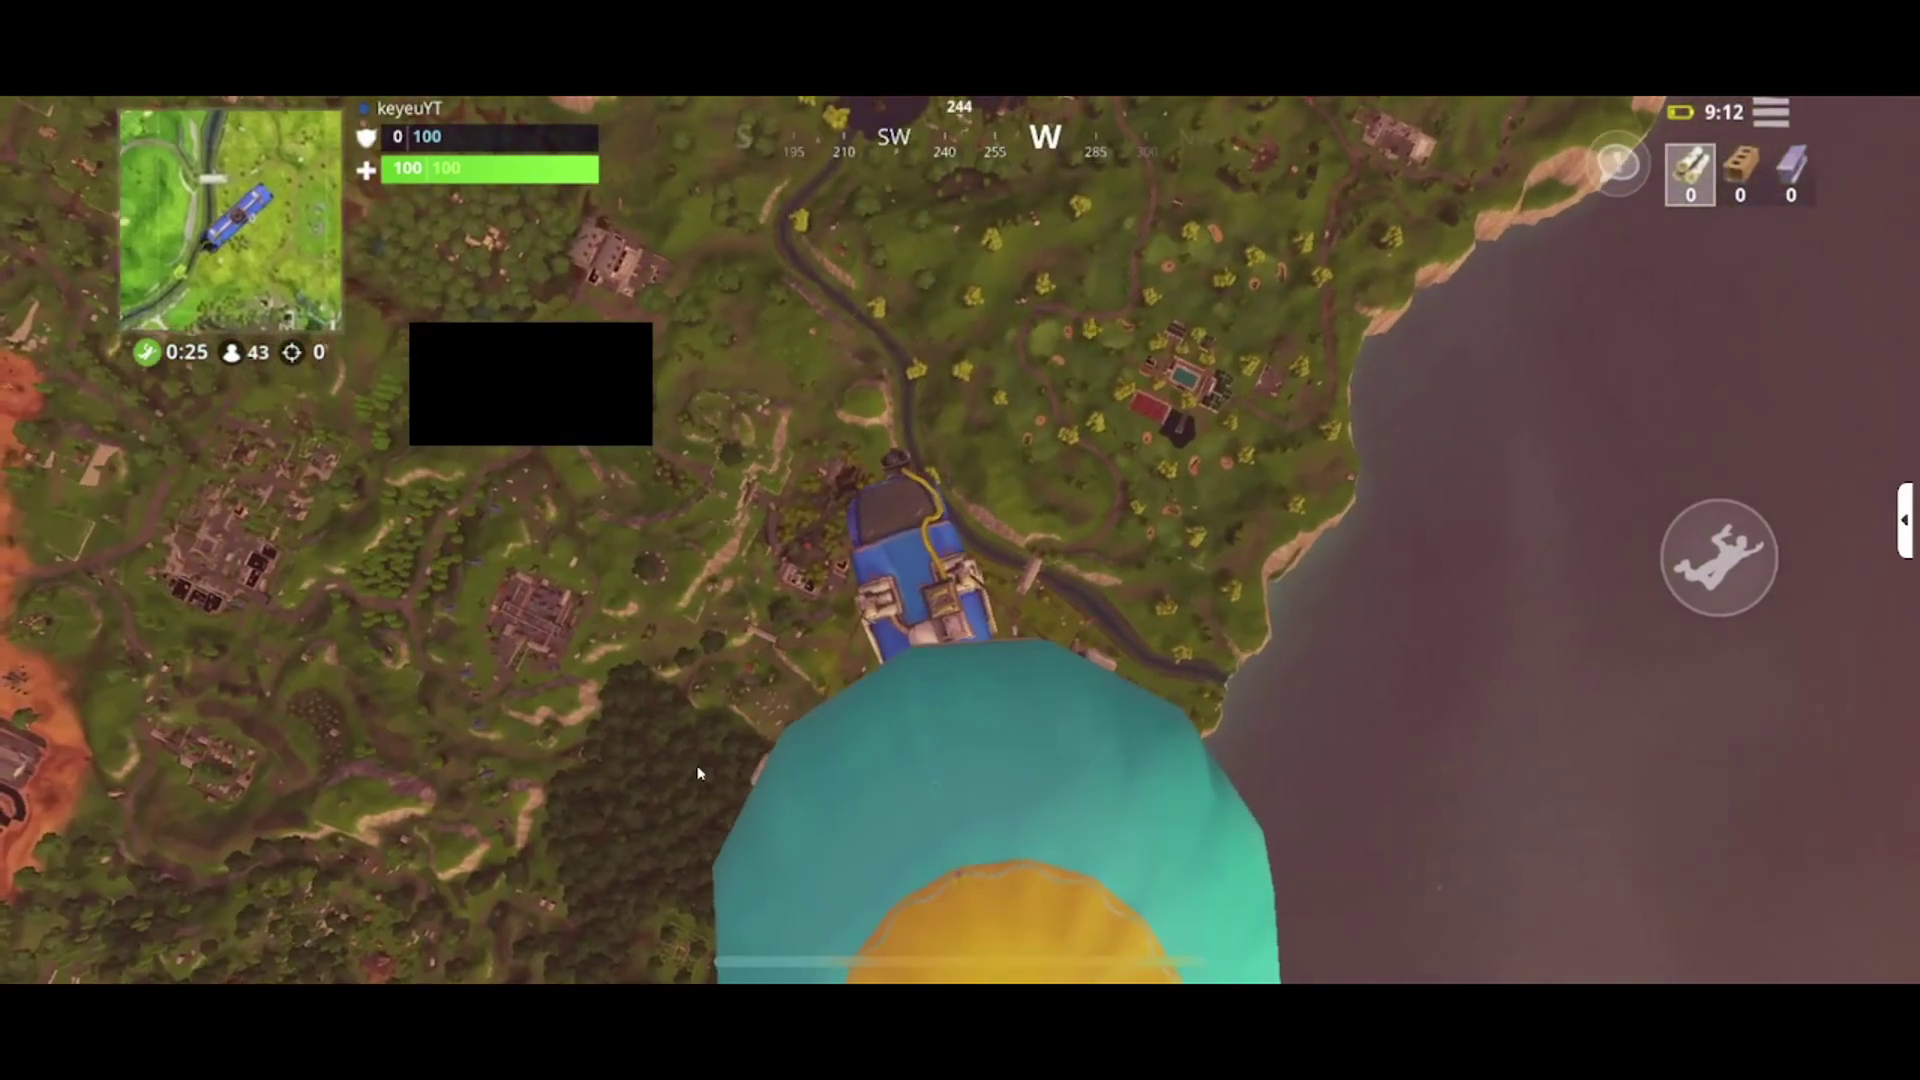
Play a Solo match jumping from the battle bus, collect the Blue Streak glider reward and return to the lobby
left_click(1719, 555)
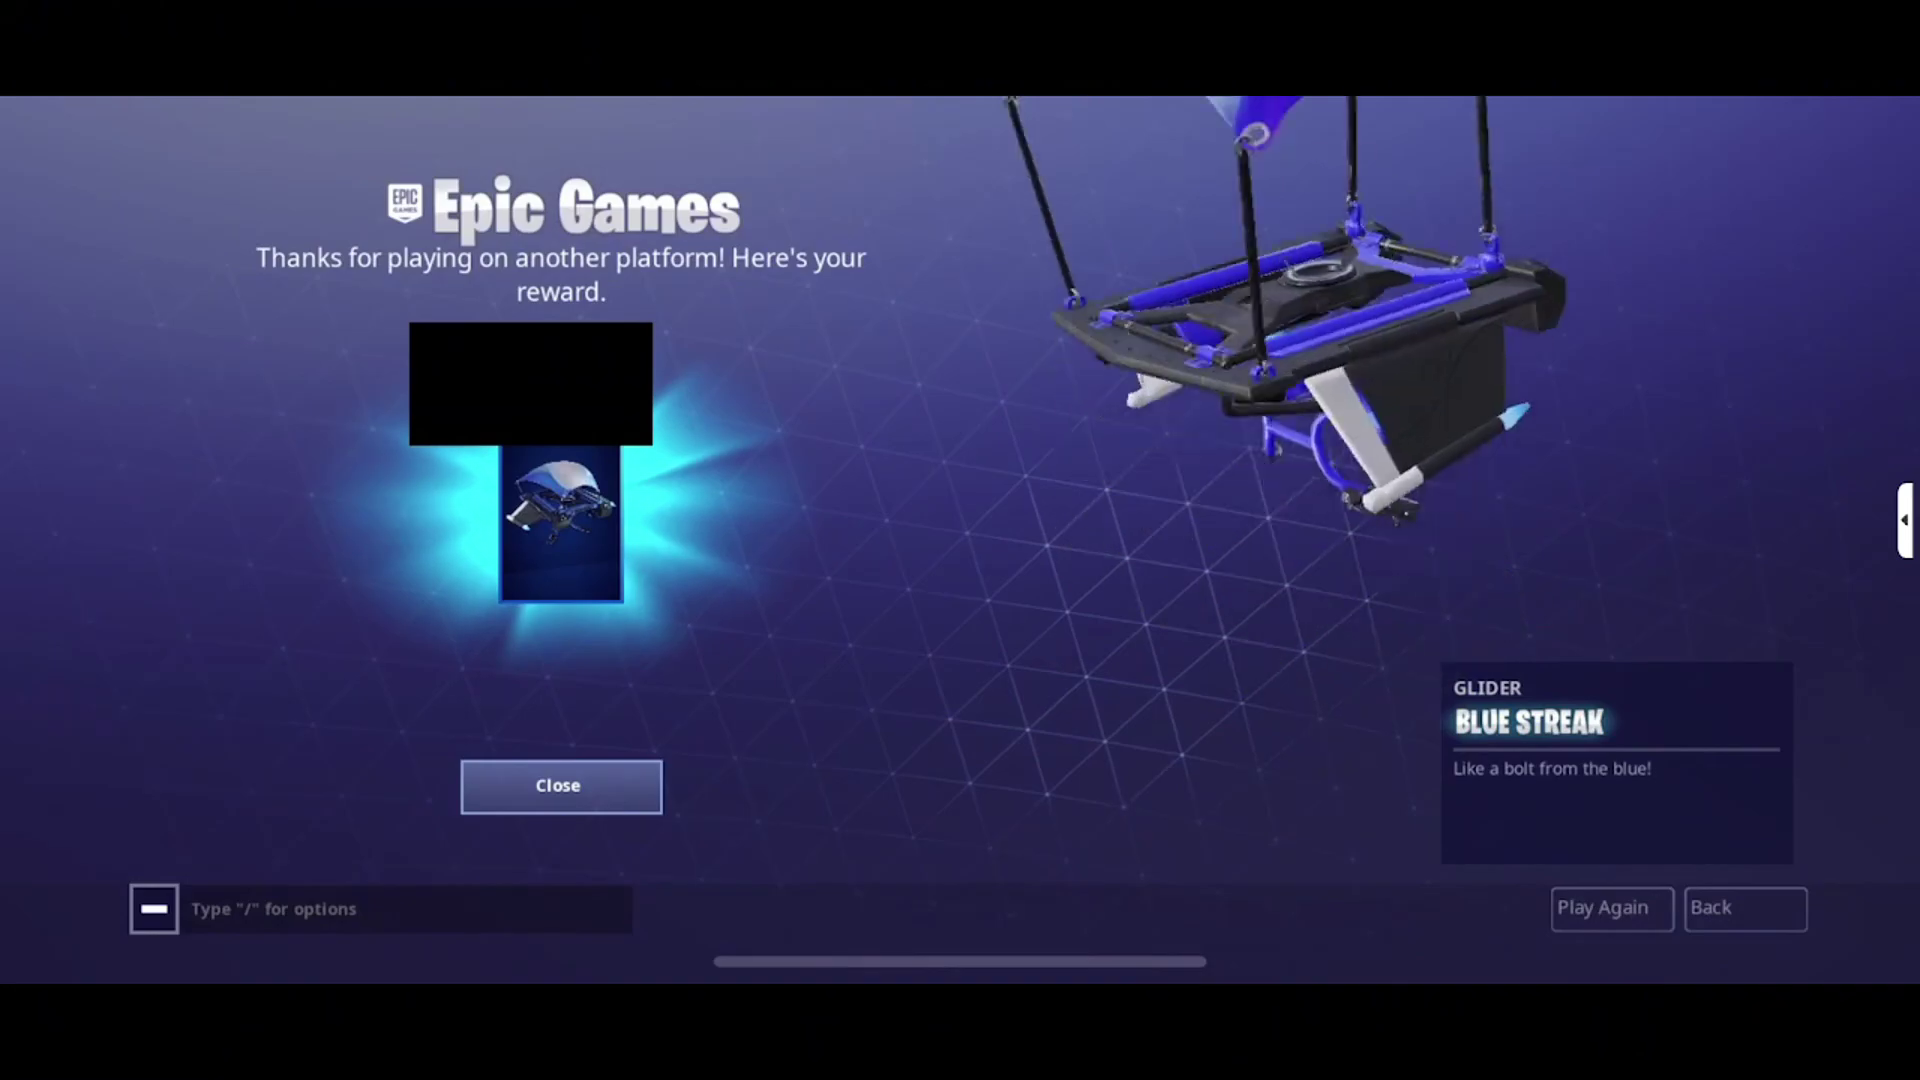
left_click(558, 785)
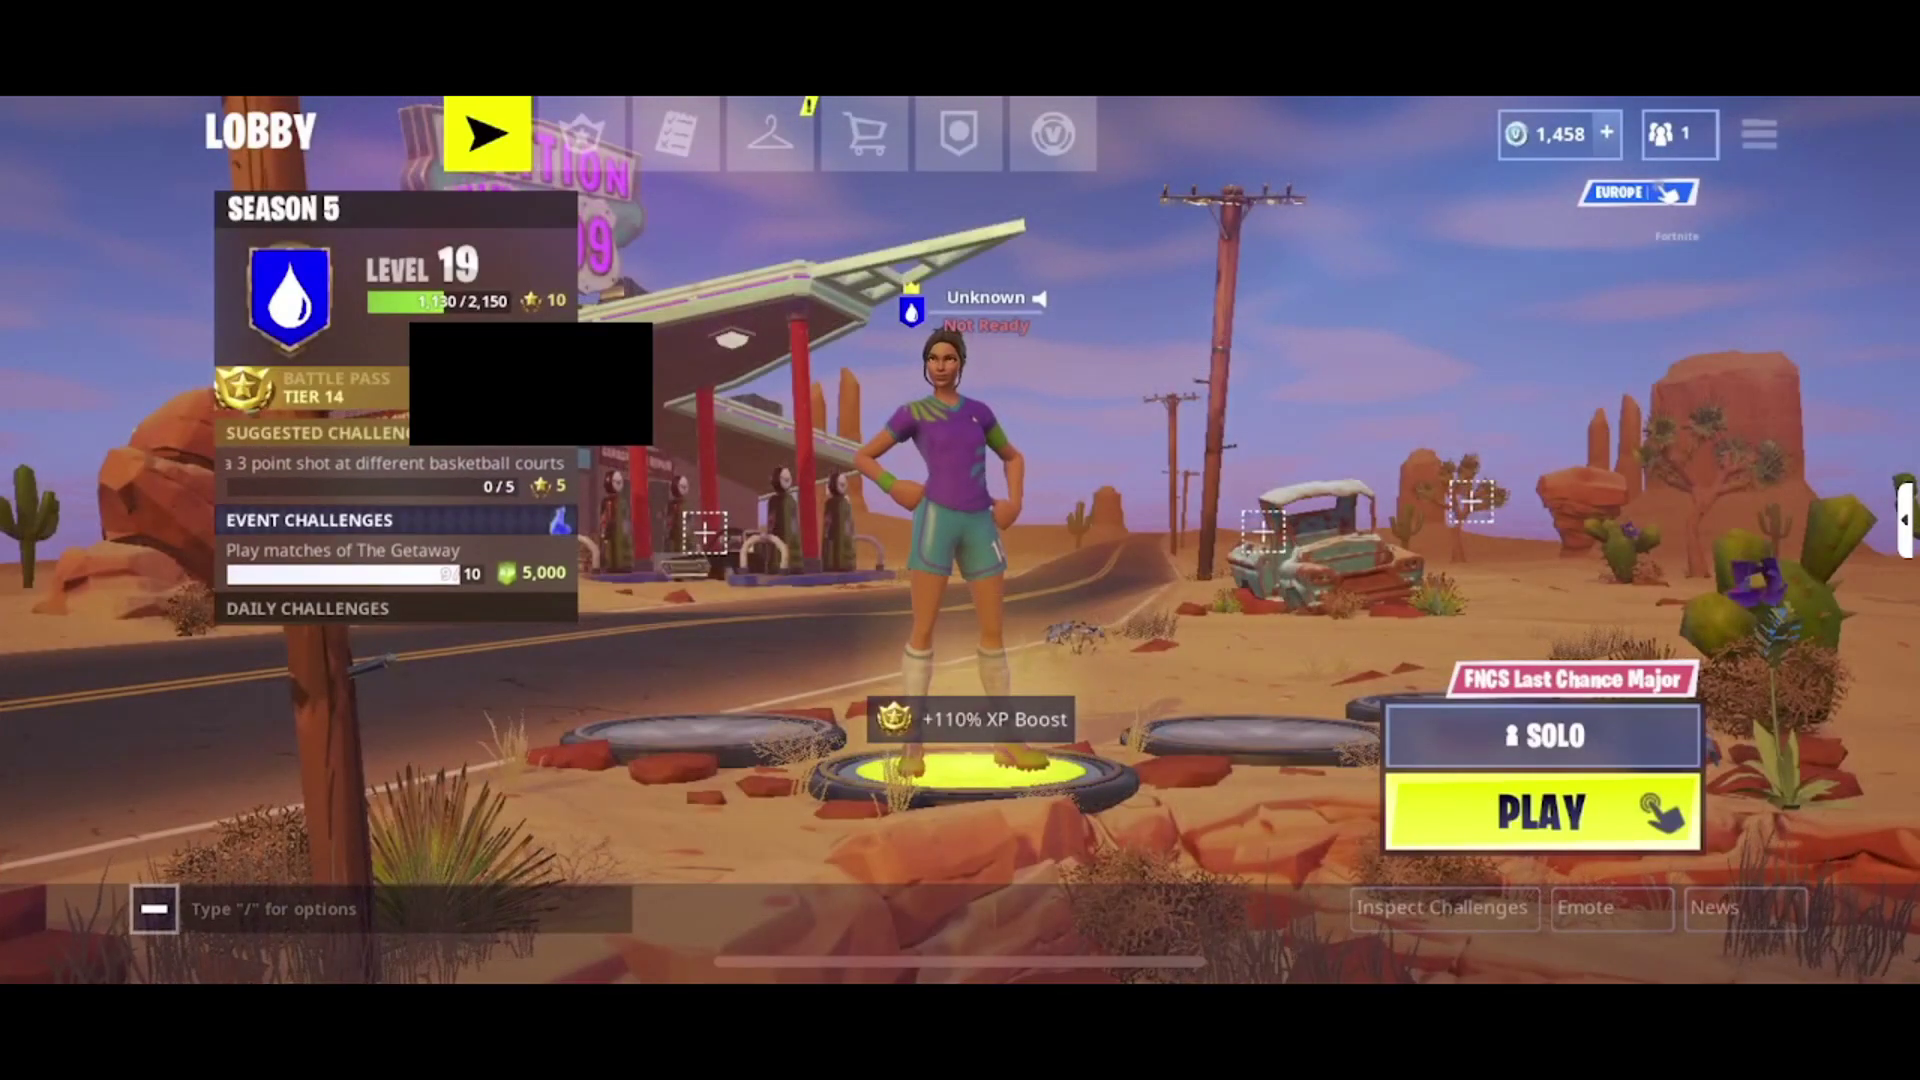